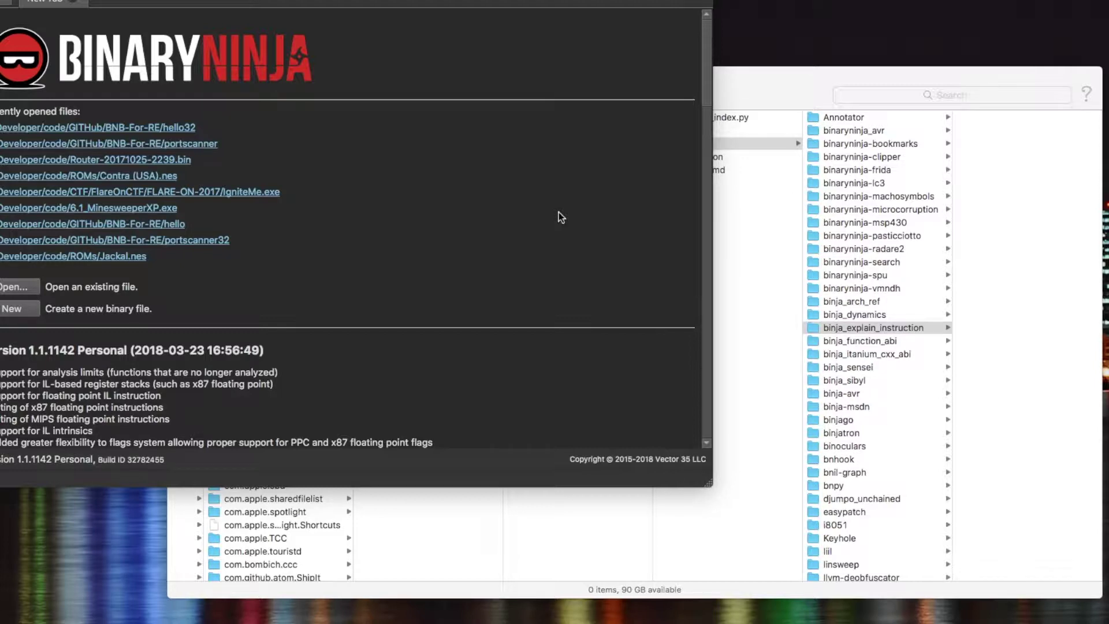
Switch to Finder and browse Binary Ninja's plugins folder and the plugins folders of the default and official repositories.
{"action": "left_click", "coordinate": [759, 93]}
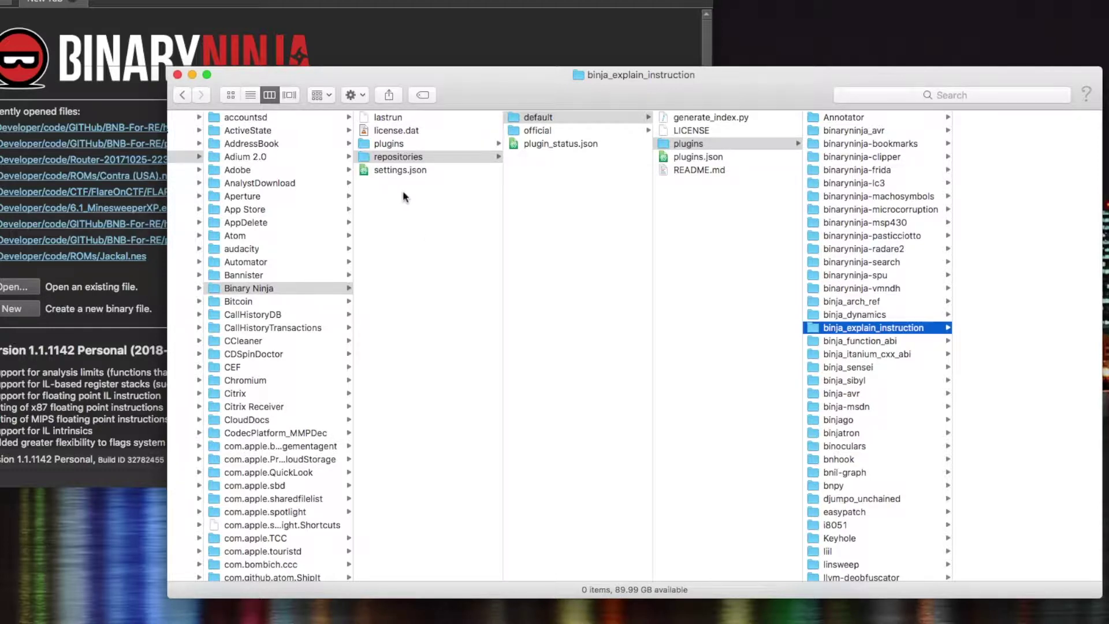
{"action": "left_click", "coordinate": [391, 148]}
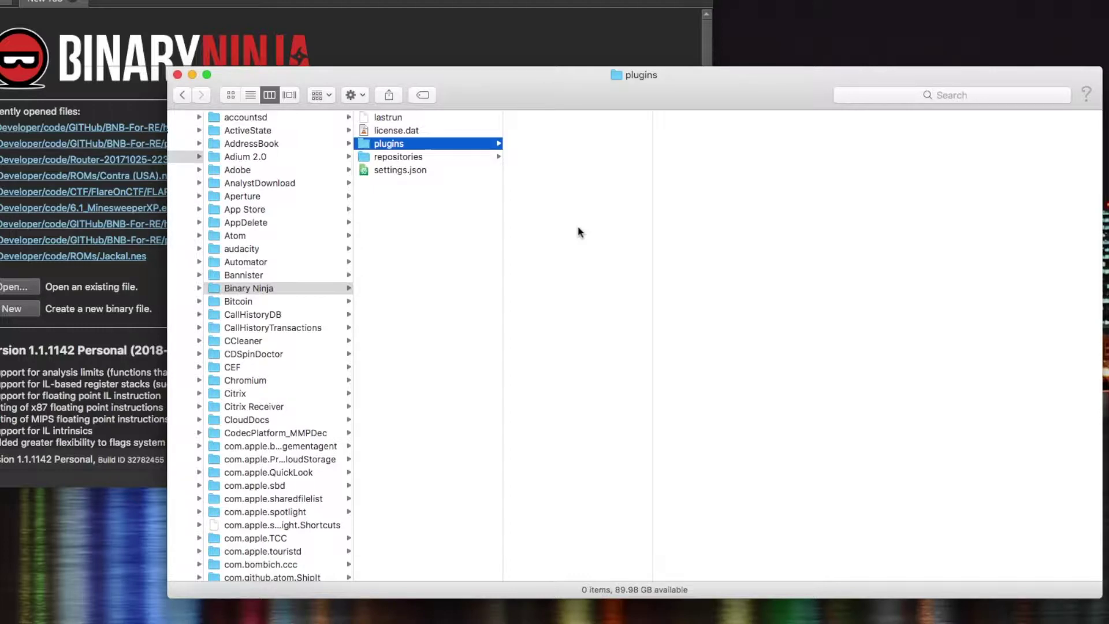
{"action": "left_click", "coordinate": [430, 159]}
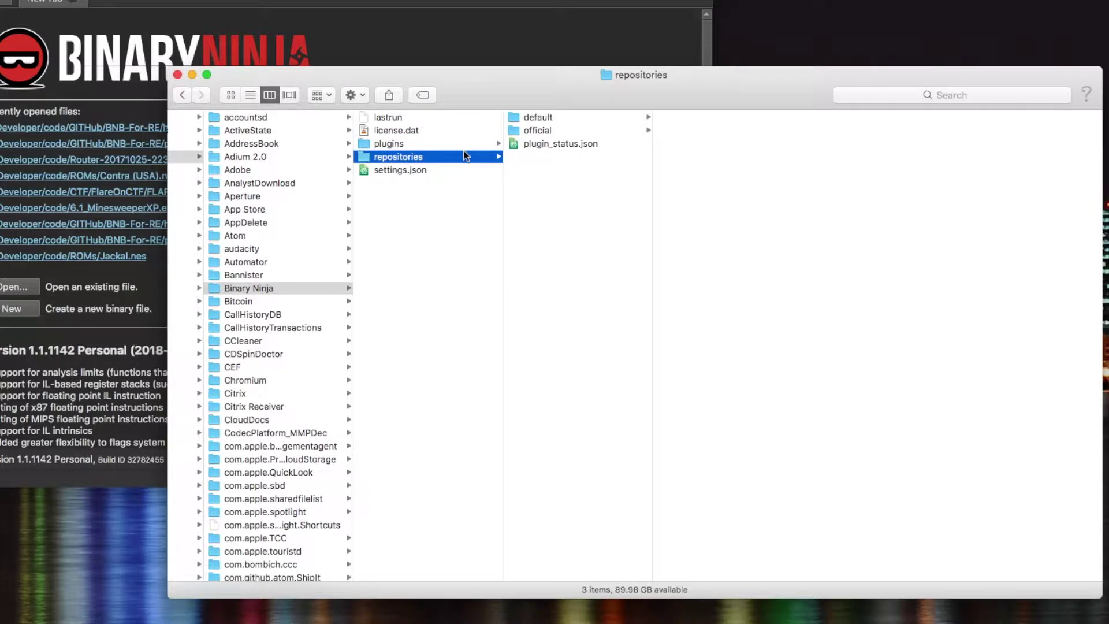
{"action": "left_click", "coordinate": [537, 119]}
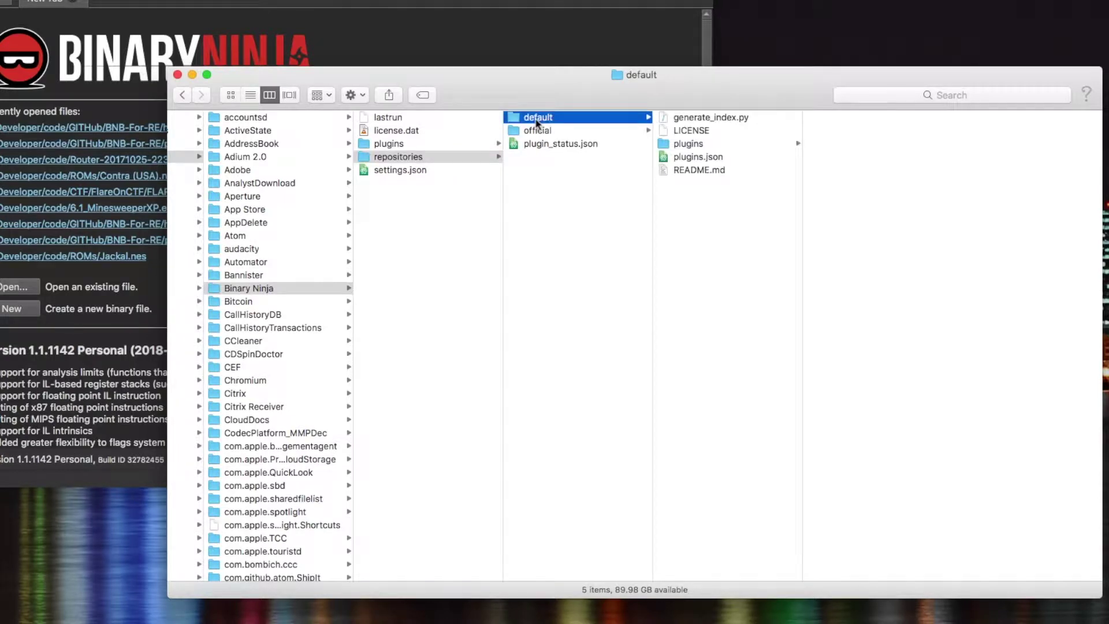
{"action": "left_click", "coordinate": [679, 149]}
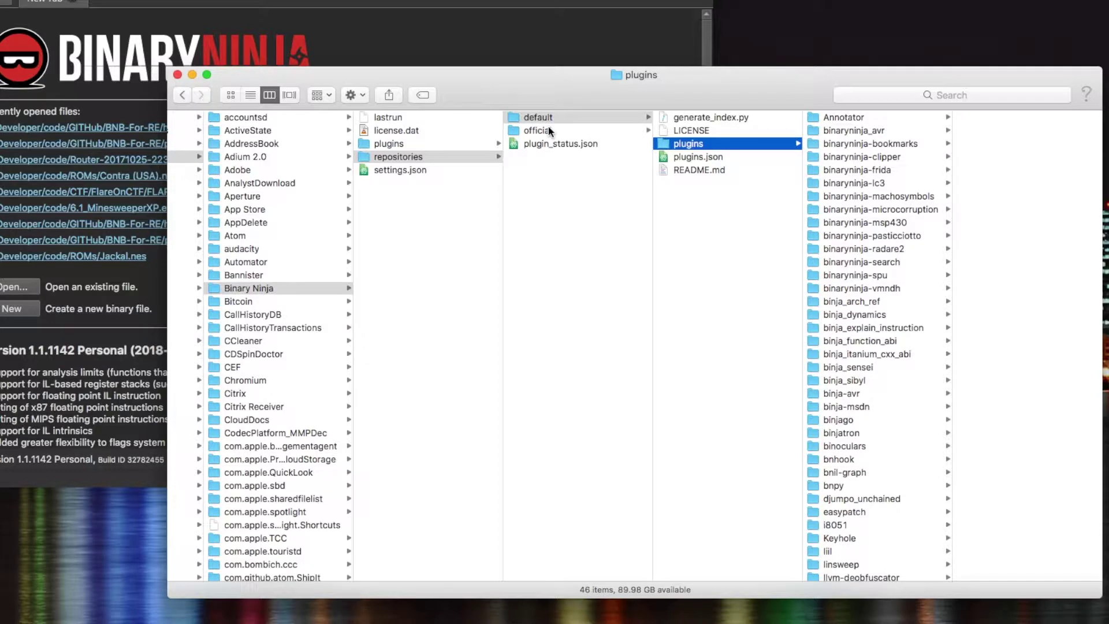
{"action": "left_click", "coordinate": [549, 128]}
{"action": "left_click", "coordinate": [684, 135]}
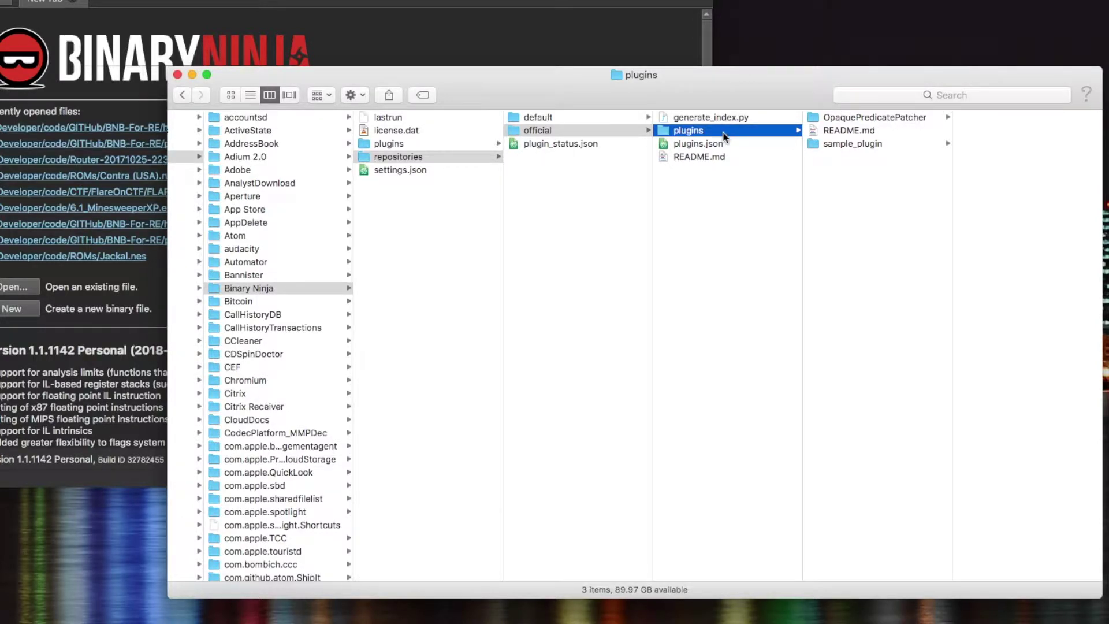
Look inside the binaryninja-bookmarks and binja_explain_instruction folders of the default repository's plugins.
{"action": "left_click", "coordinate": [572, 122]}
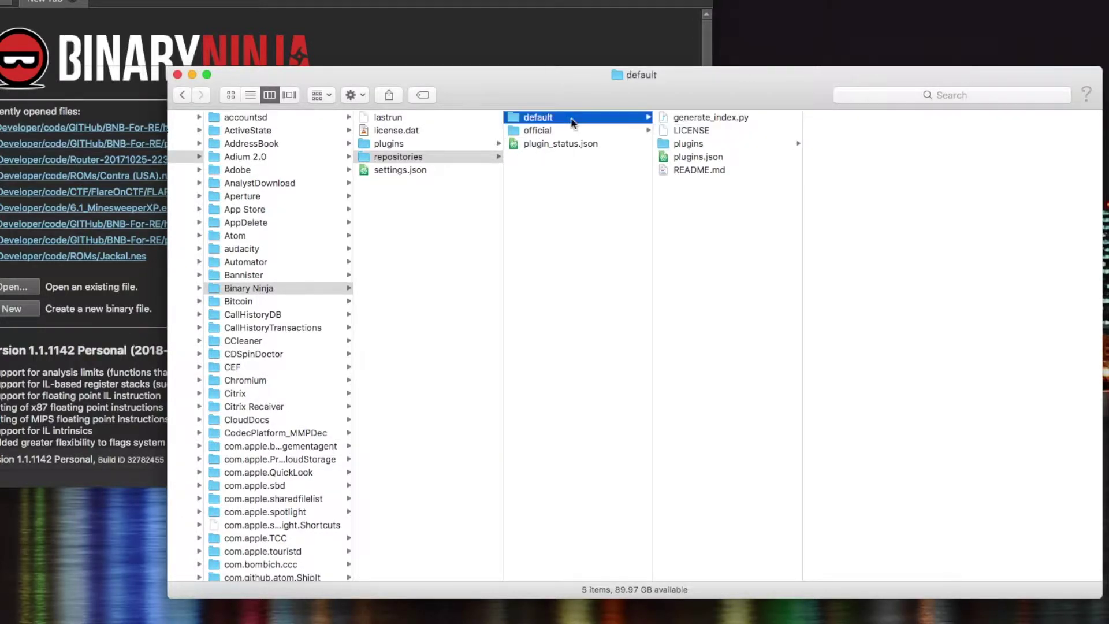
{"action": "left_click", "coordinate": [688, 143]}
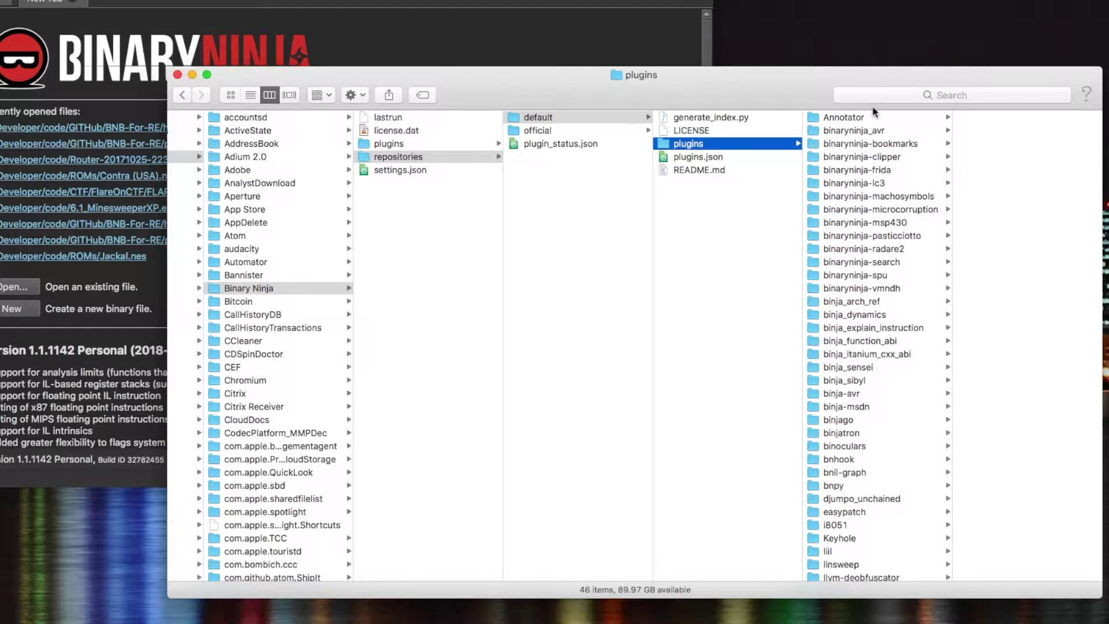
{"action": "left_click", "coordinate": [843, 143]}
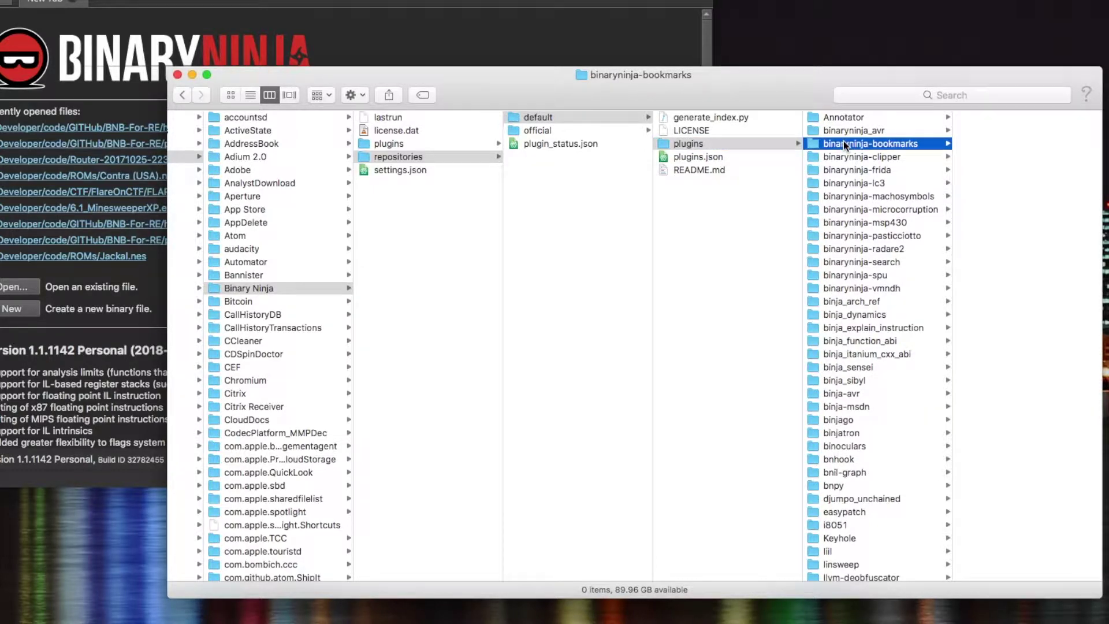
{"action": "left_click", "coordinate": [849, 329]}
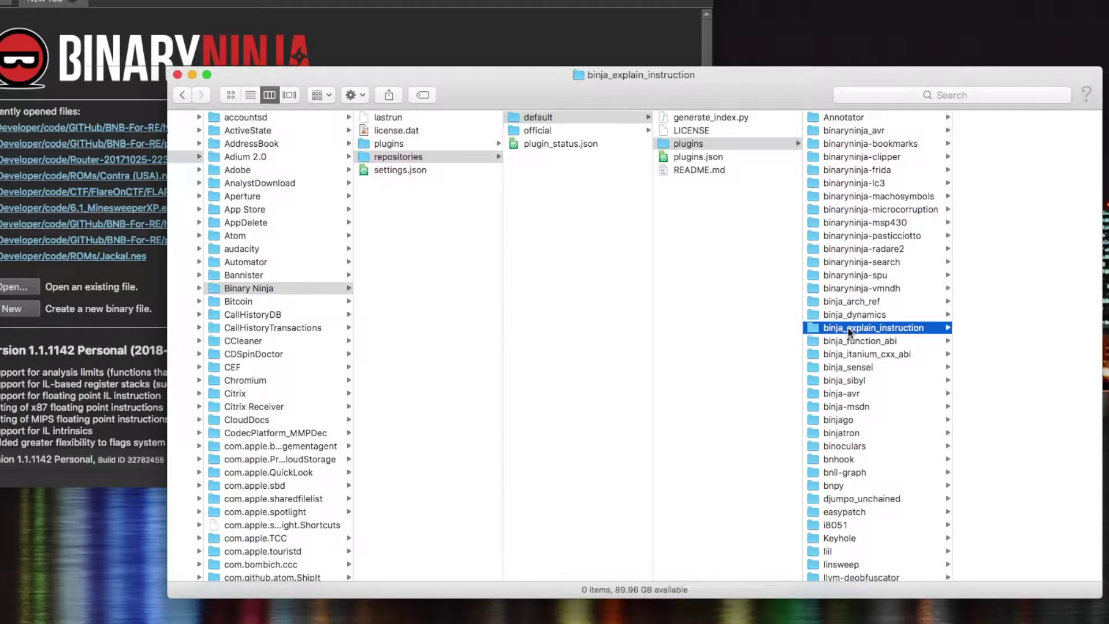
Switch to Binary Ninja and open its Python console as a detached, taller floating window.
{"action": "left_click", "coordinate": [632, 2]}
{"action": "left_click", "coordinate": [726, 85]}
{"action": "key", "text": "super+Tab"}
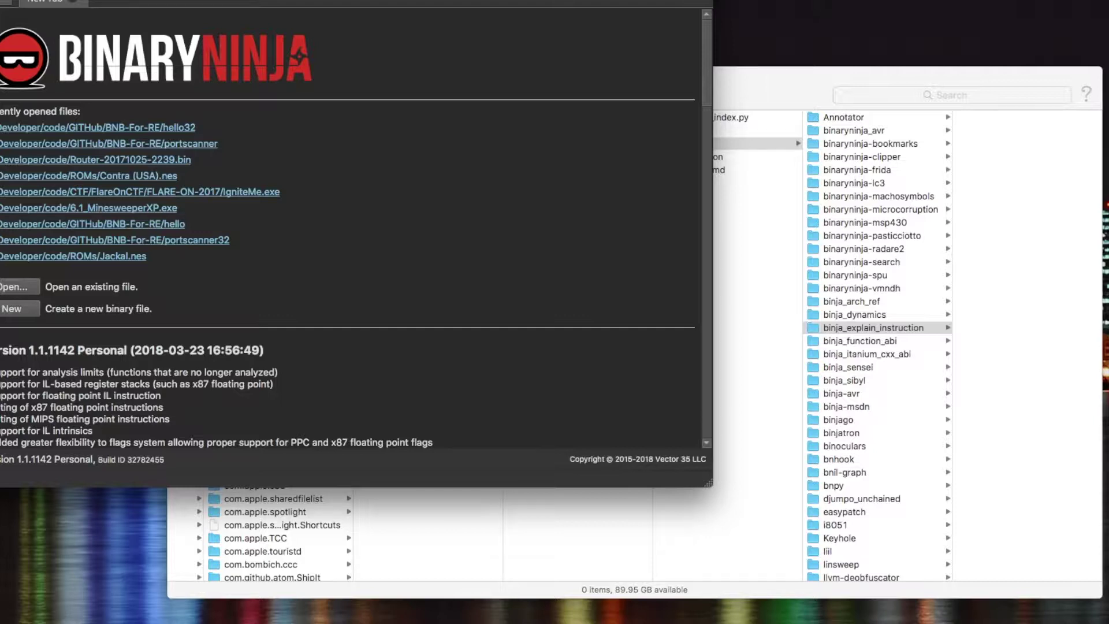
{"action": "key", "text": "grave"}
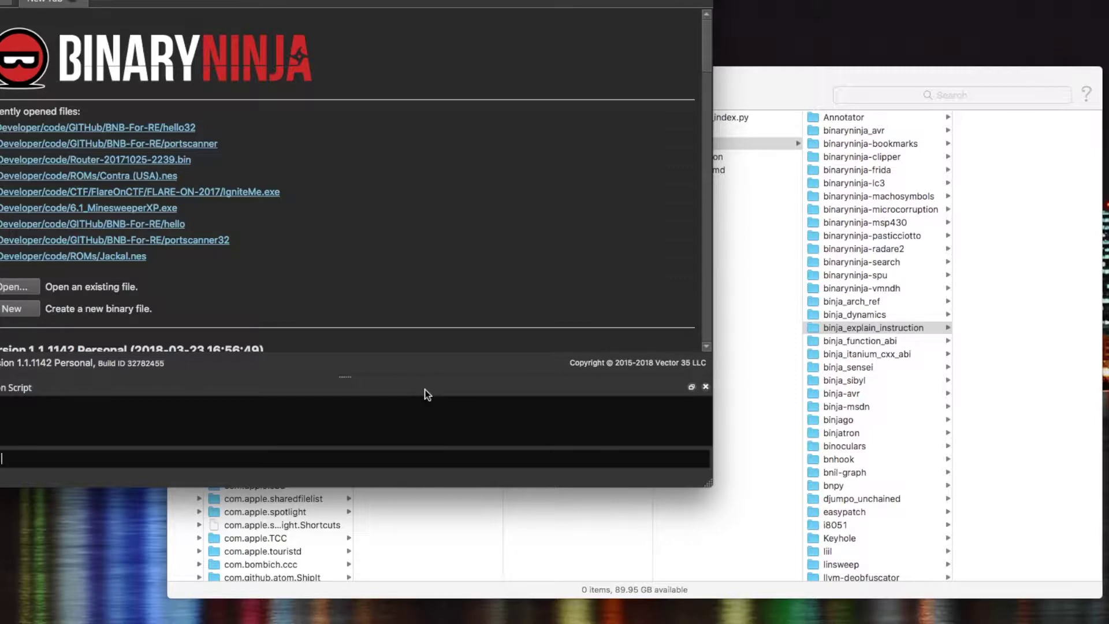
{"action": "left_click_drag", "start_coordinate": [421, 389], "coordinate": [809, 0]}
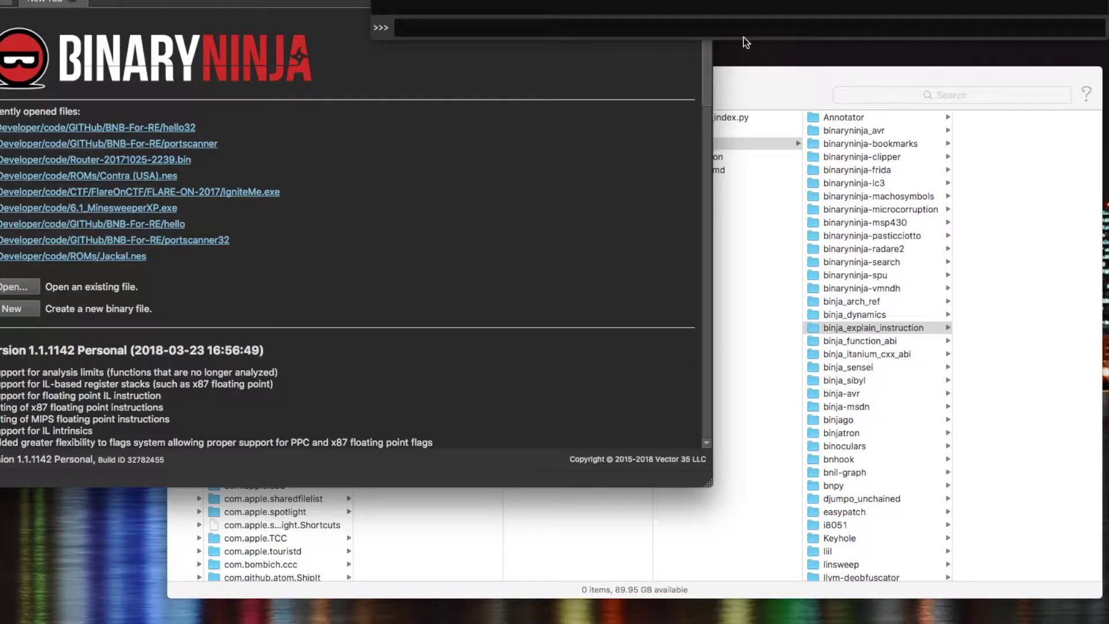
{"action": "left_click_drag", "start_coordinate": [744, 40], "coordinate": [745, 373]}
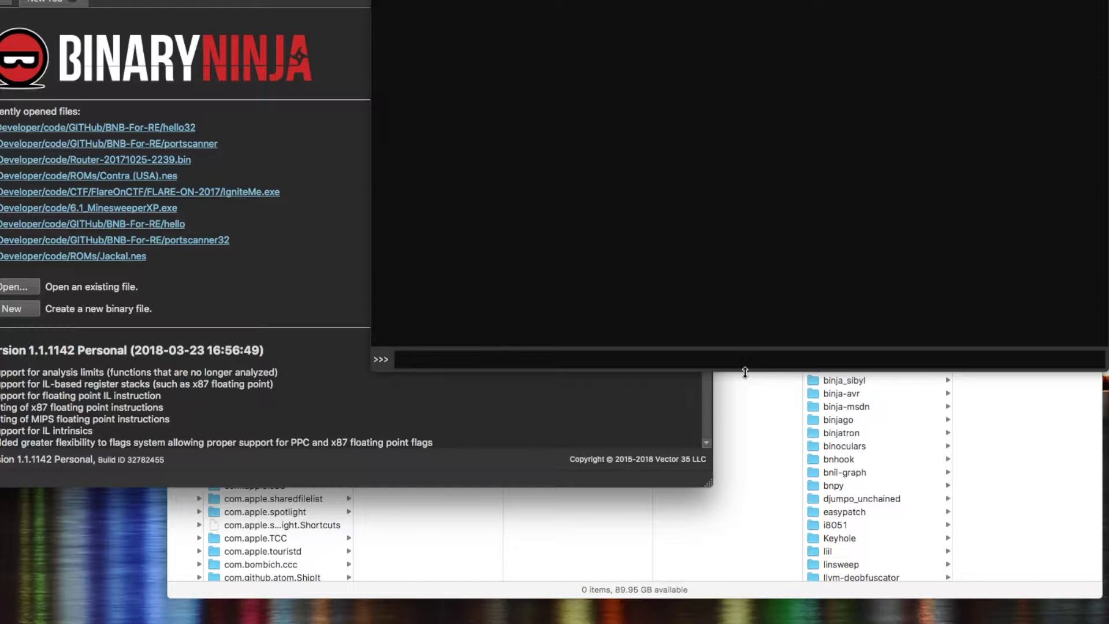
Create a plugin manager with mgr=RepositoryManager() and list its members with dir(mgr).
{"action": "type", "text": "mgr=RepositoryManager()"}
{"action": "key", "text": "Return"}
{"action": "type", "text": "dir(mgr)"}
{"action": "key", "text": "Return"}
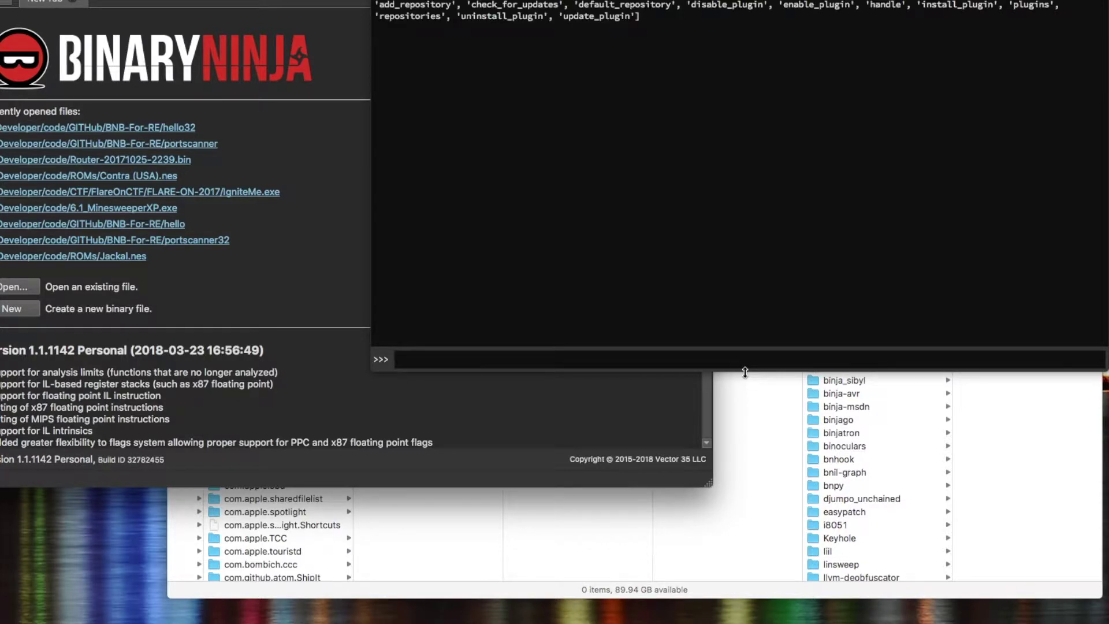
List the repository plugins with mgr.plugins and examine the entries for binaryninja-bookmarks and binja_explain_instruction.
{"action": "type", "text": "mgr.plugins"}
{"action": "key", "text": "Return"}
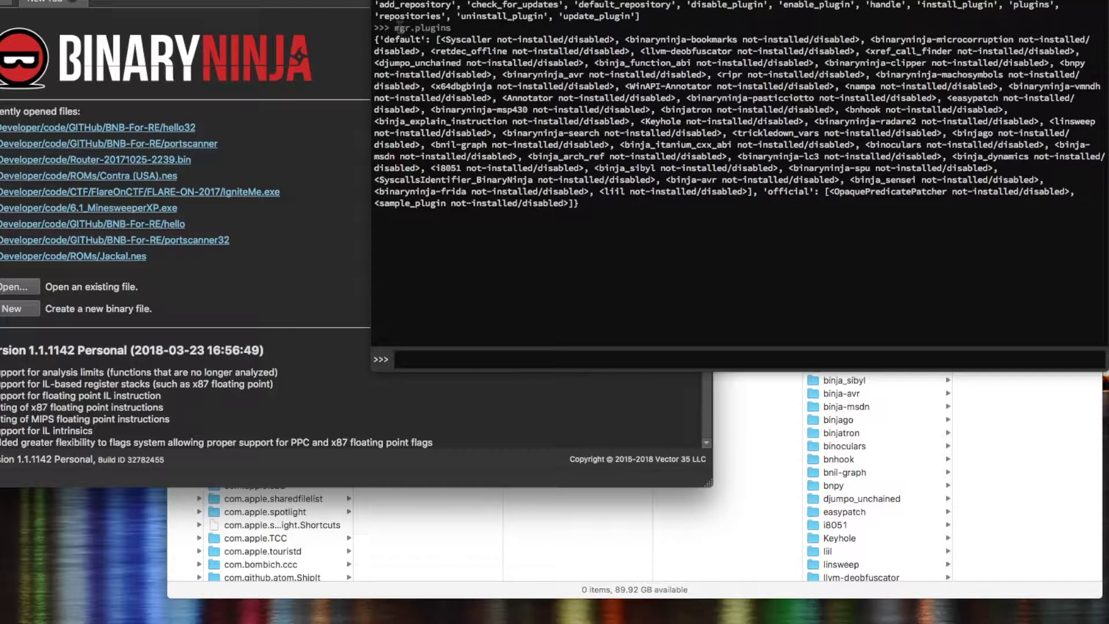
{"action": "left_click_drag", "start_coordinate": [395, 27], "coordinate": [455, 29]}
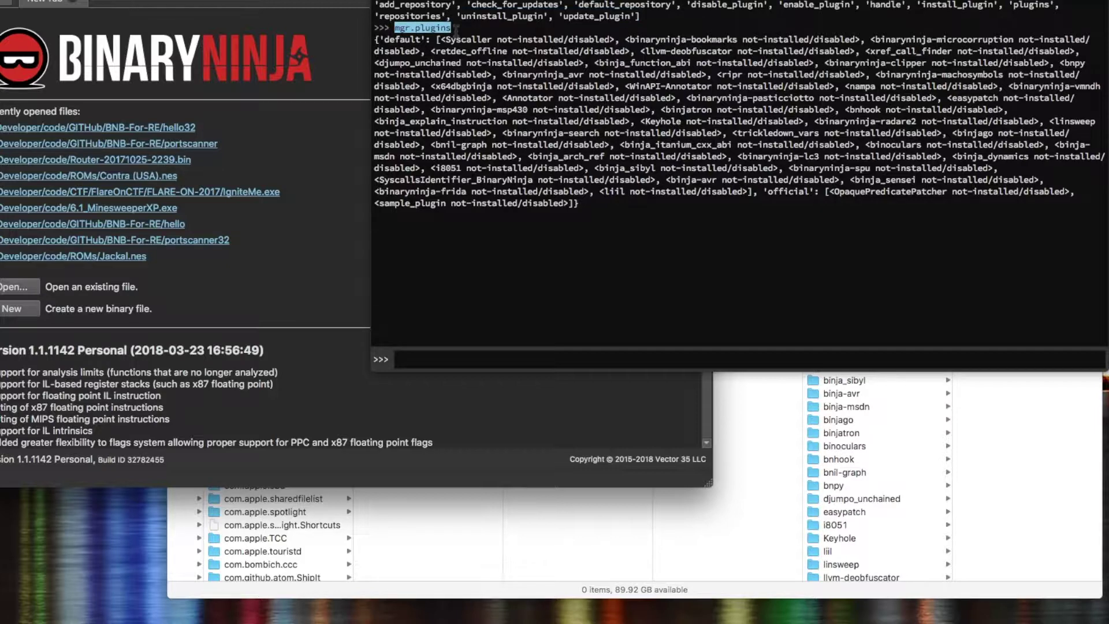
{"action": "left_click", "coordinate": [909, 593]}
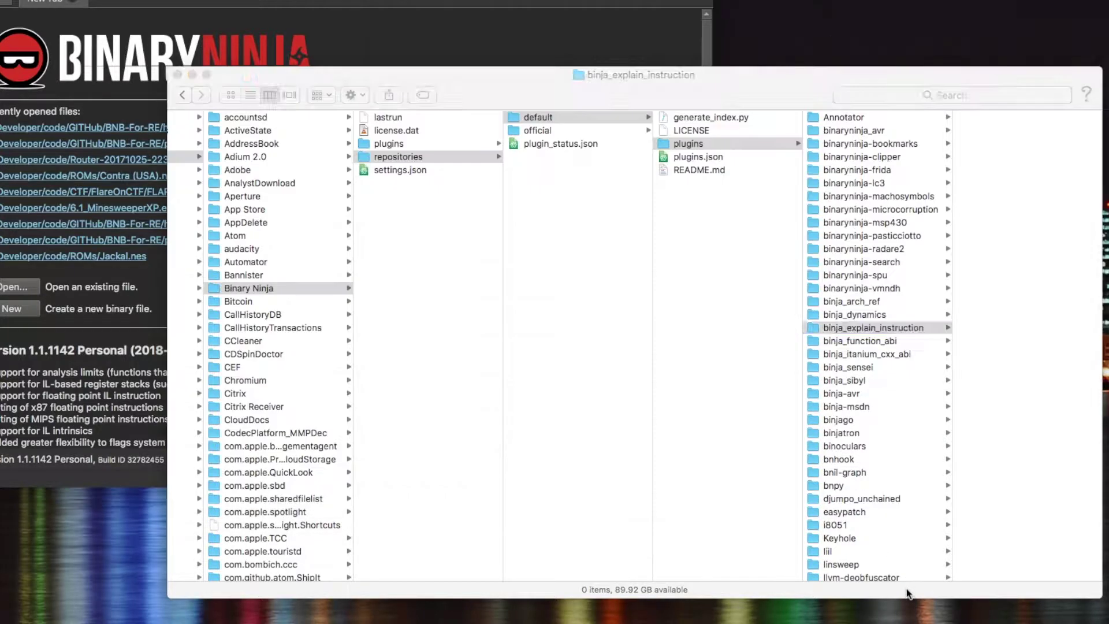
{"action": "left_click", "coordinate": [444, 43]}
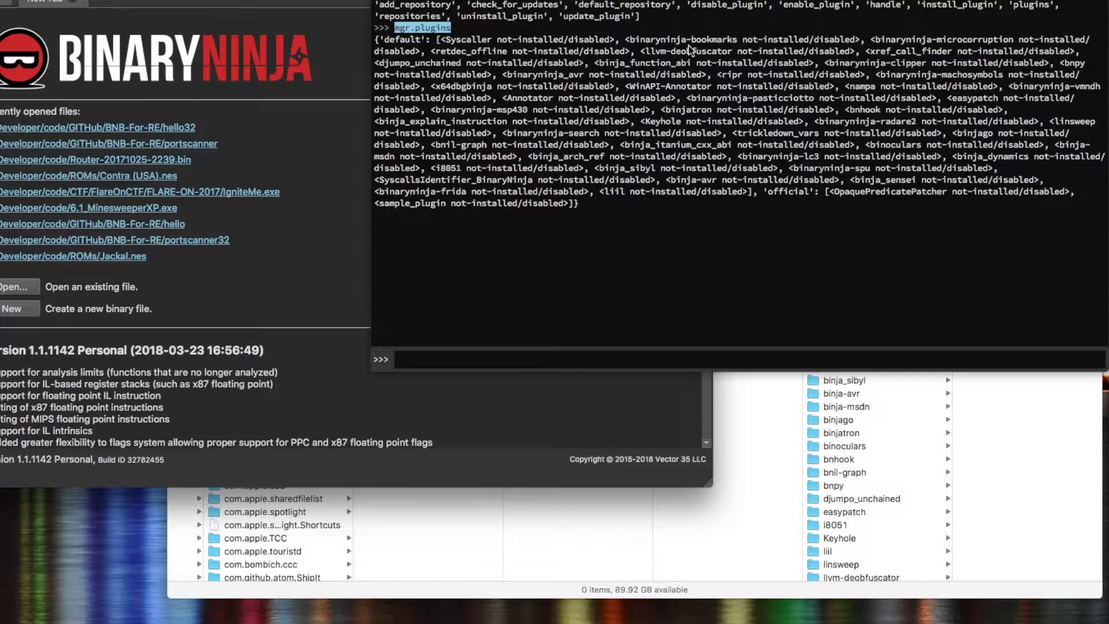
{"action": "left_click", "coordinate": [666, 53]}
{"action": "left_click_drag", "start_coordinate": [623, 39], "coordinate": [860, 50]}
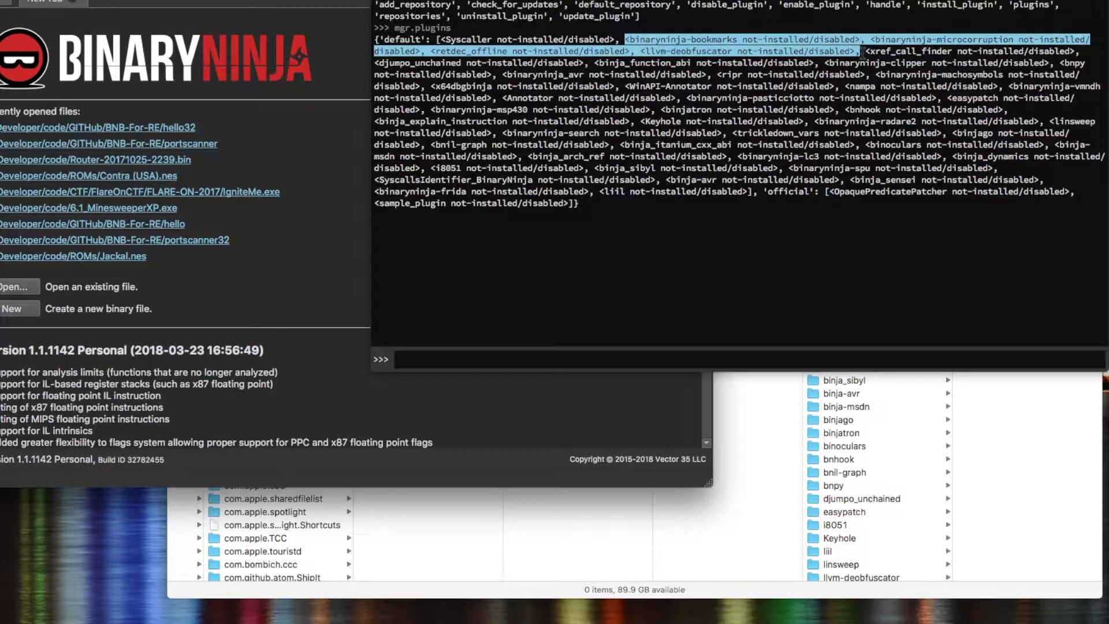
{"action": "left_click", "coordinate": [376, 123]}
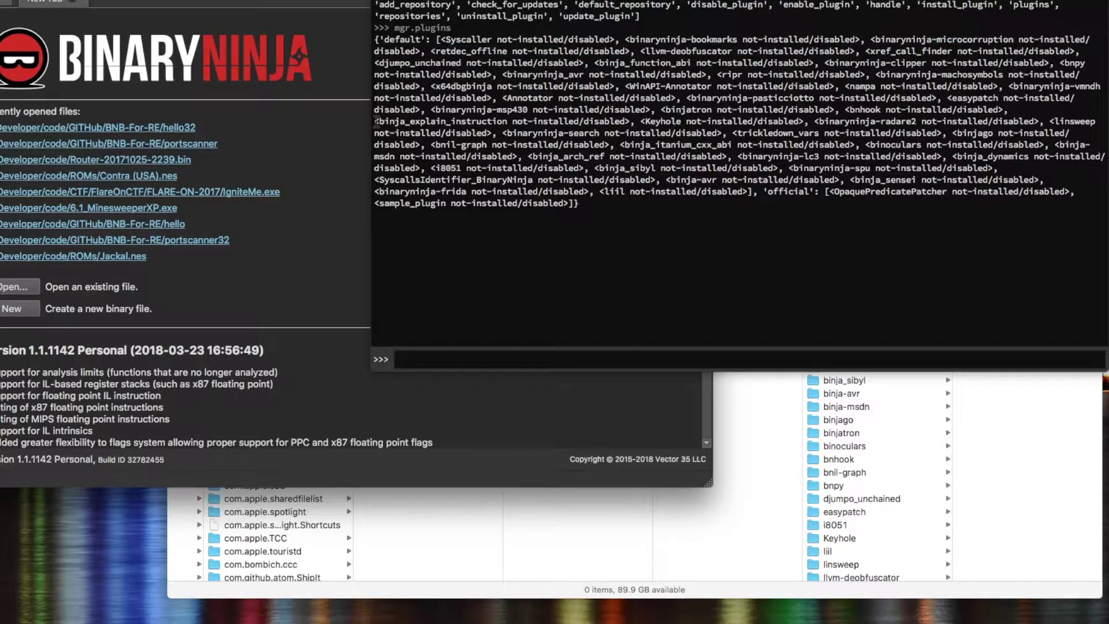
{"action": "left_click_drag", "start_coordinate": [377, 122], "coordinate": [635, 122]}
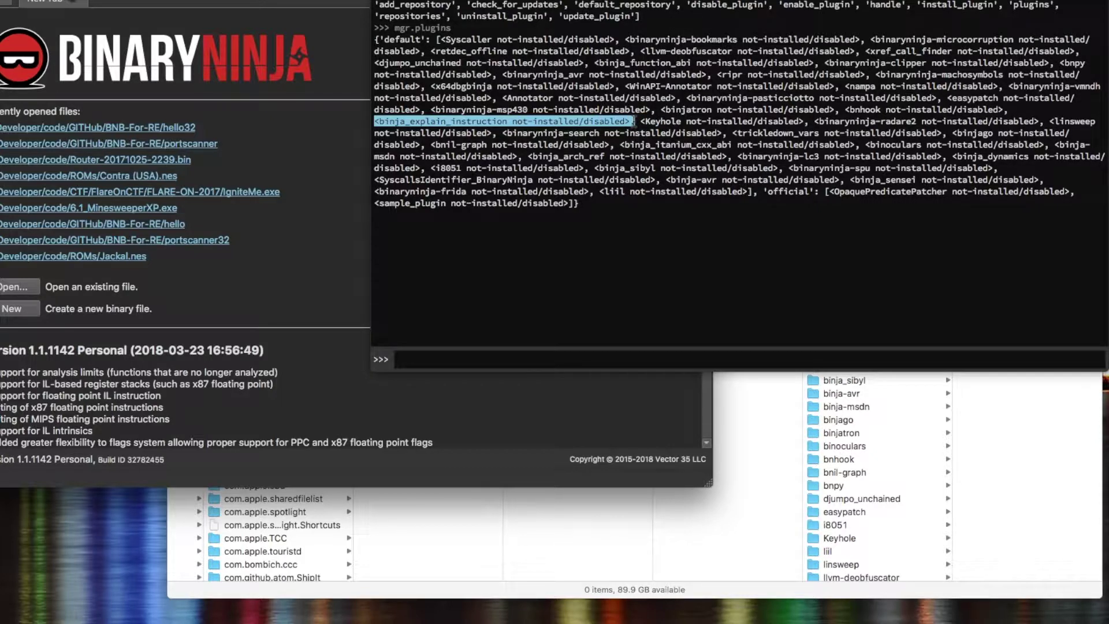
{"action": "left_click", "coordinate": [633, 121]}
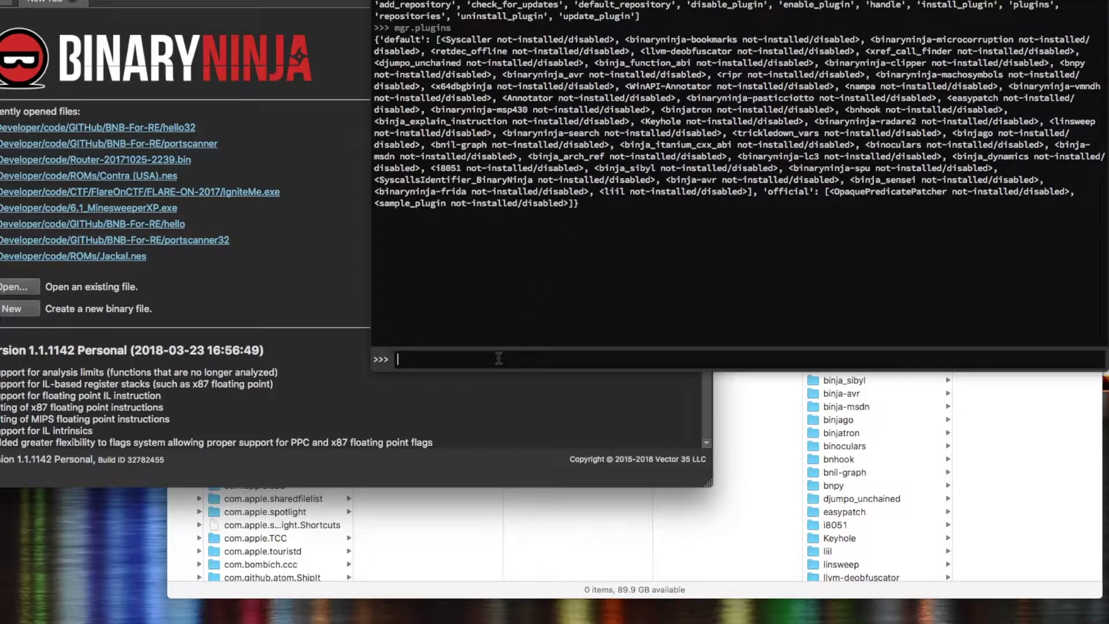
Run mgr.install_plugin("binaryninja-bookmarks") in the console and check the plugin's folder in Finder.
{"action": "type", "text": "mgr.install_plugin(\"binaryninja-bookmarks\")"}
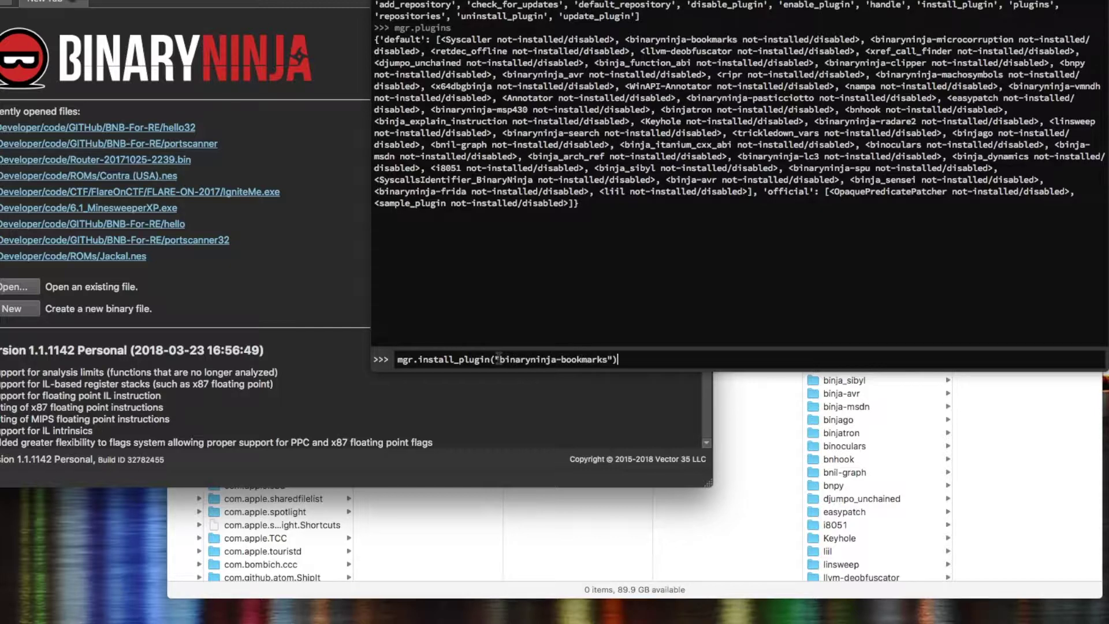
{"action": "key", "text": "Return"}
{"action": "left_click", "coordinate": [742, 591]}
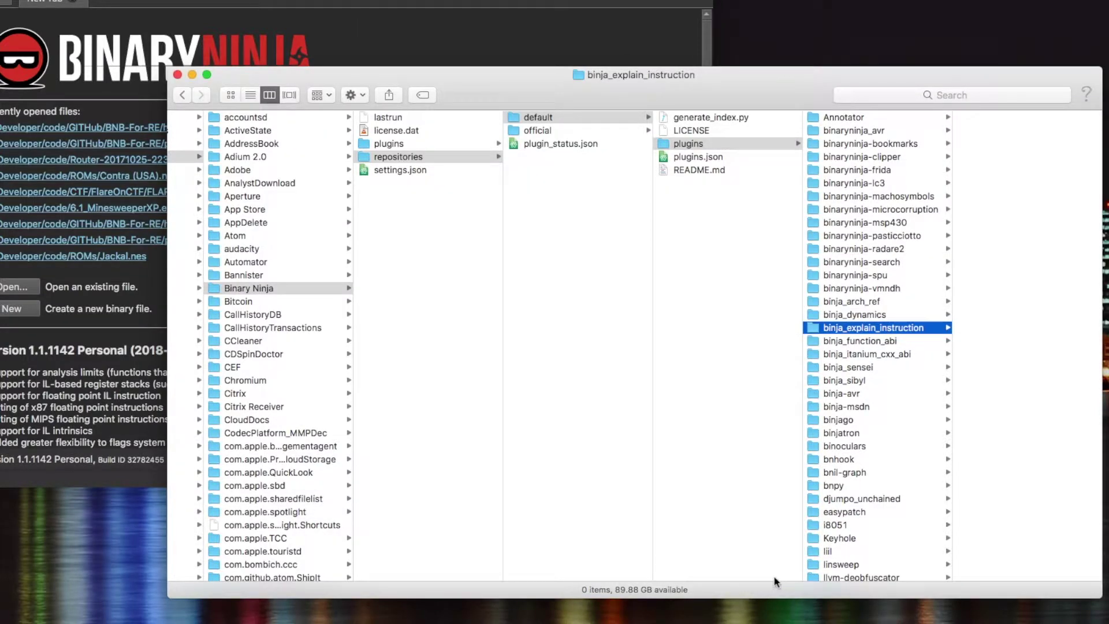
{"action": "left_click", "coordinate": [835, 146]}
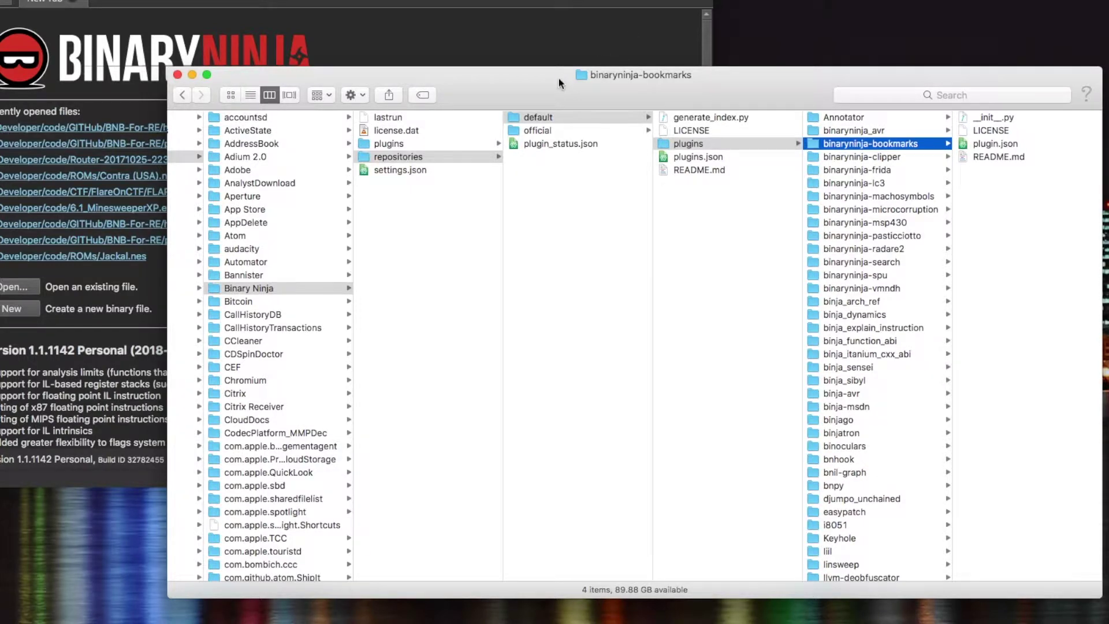
{"action": "left_click_drag", "start_coordinate": [560, 78], "coordinate": [561, 113]}
{"action": "left_click", "coordinate": [526, 47]}
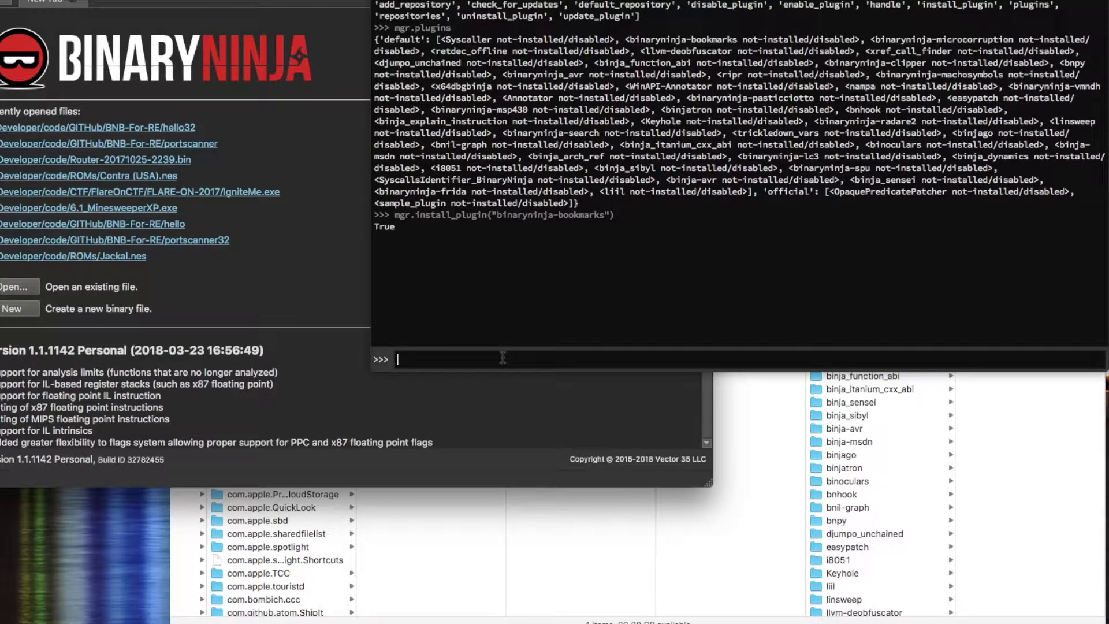
Rework the previous install command into mgr.enable_plugin("binaryninja-bookmarks") and run it.
{"action": "key", "text": "Up"}
{"action": "left_click", "coordinate": [449, 360]}
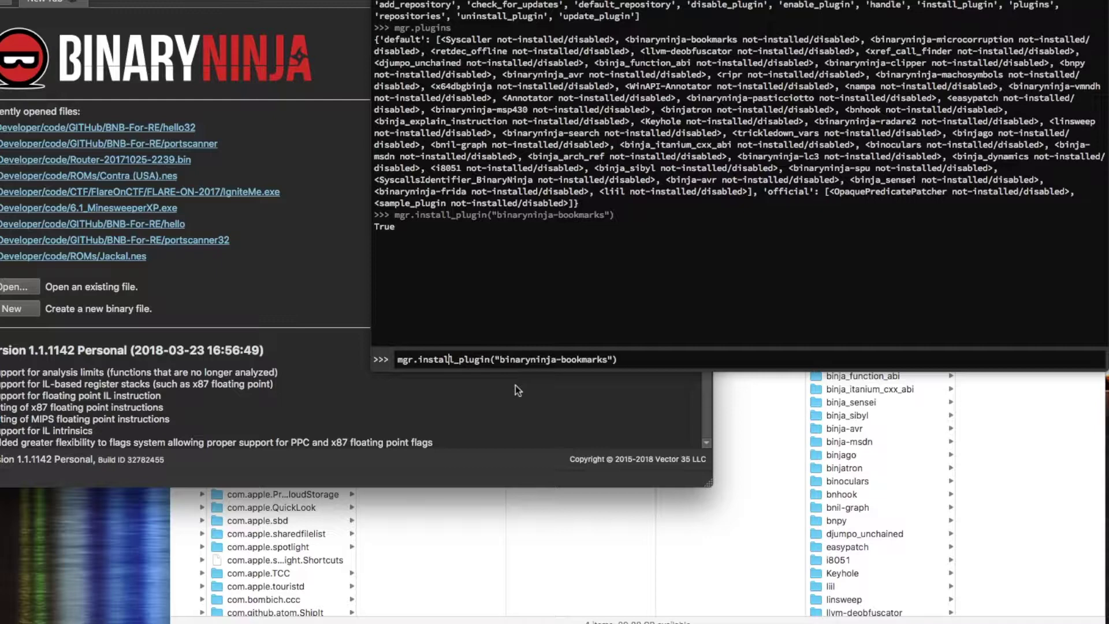
{"action": "key", "text": "BackSpace"}
{"action": "key", "text": "BackSpace"}
{"action": "key", "text": "BackSpace"}
{"action": "key", "text": "BackSpace"}
{"action": "key", "text": "BackSpace"}
{"action": "key", "text": "BackSpace"}
{"action": "key", "text": "Delete"}
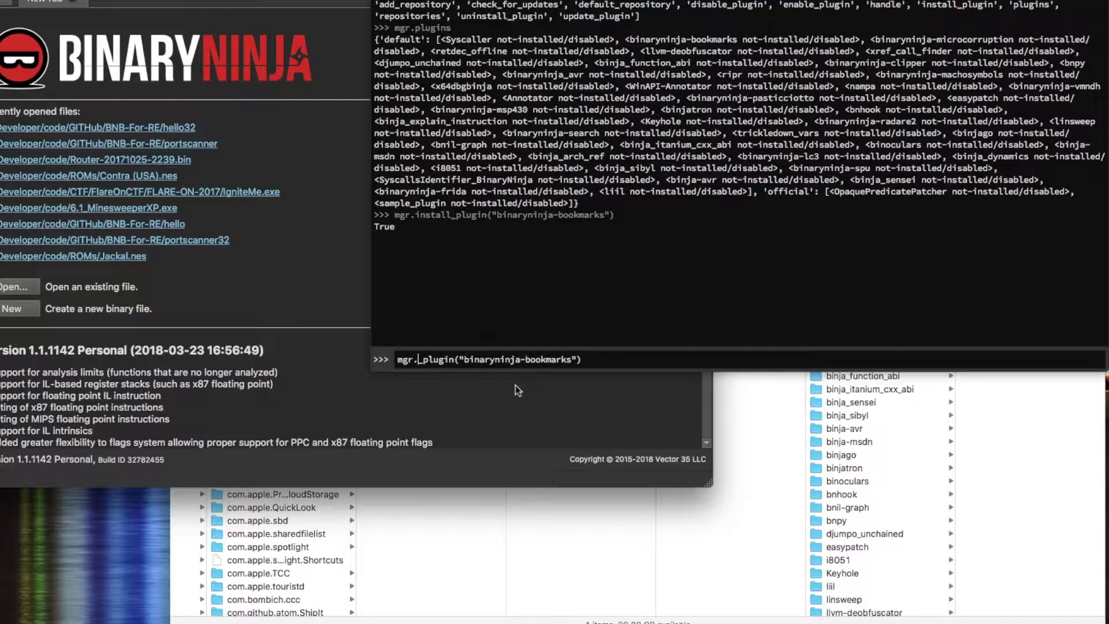
{"action": "type", "text": "enable"}
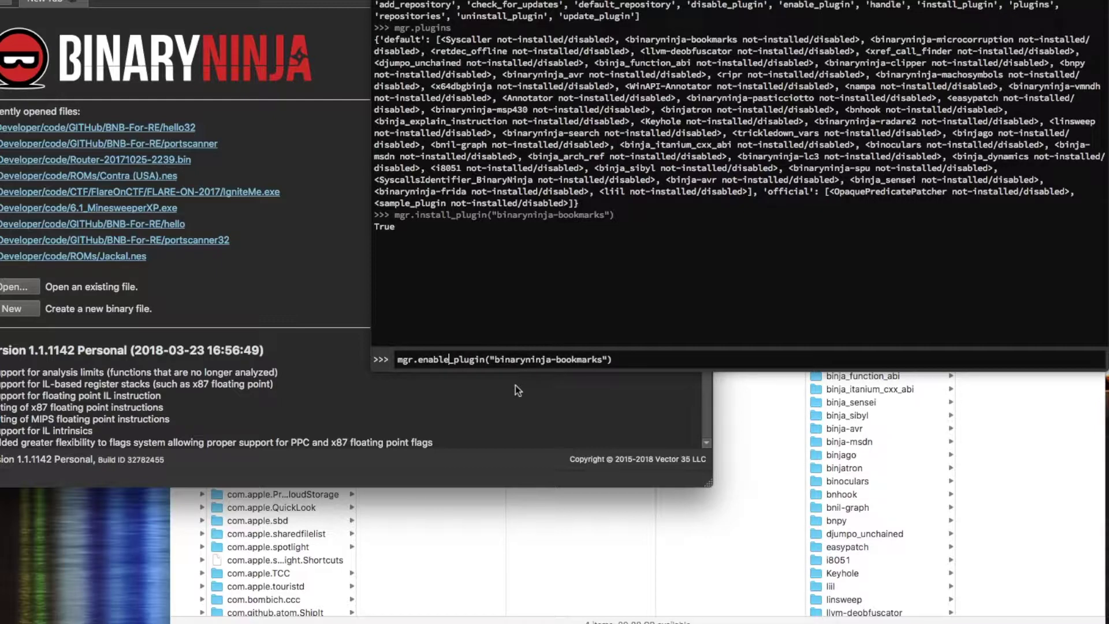
{"action": "key", "text": "Return"}
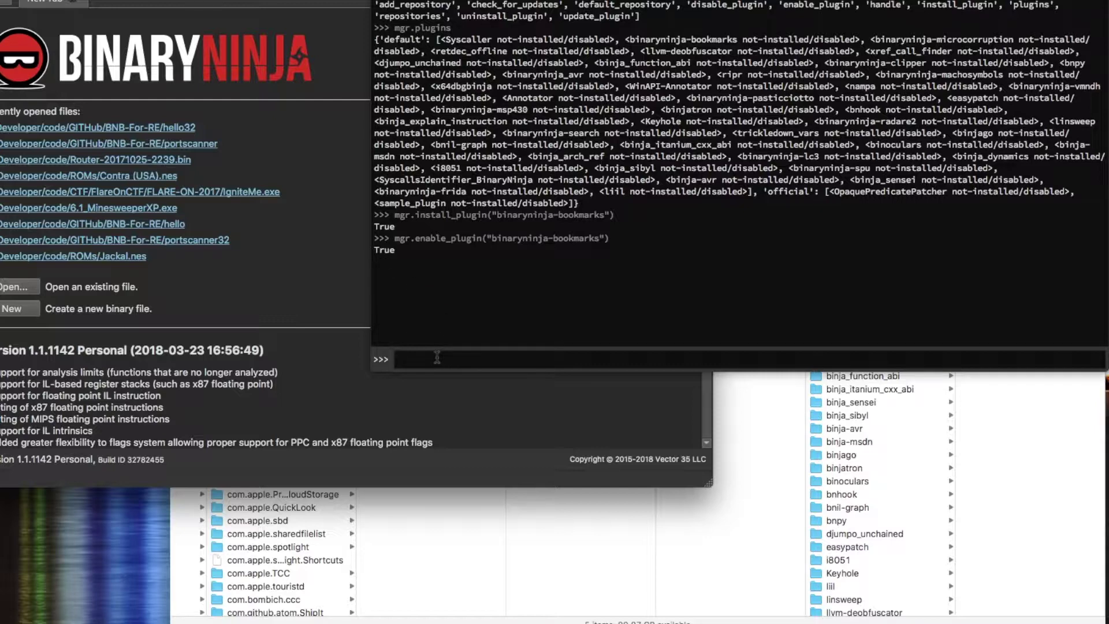
Enter the console command mgr.install_plugin("binja_explain_instruction") to install that plugin.
{"action": "type", "text": "."}
{"action": "key", "text": "BackSpace"}
{"action": "type", "text": "mgr.install_plugin(\"binja_exp"}
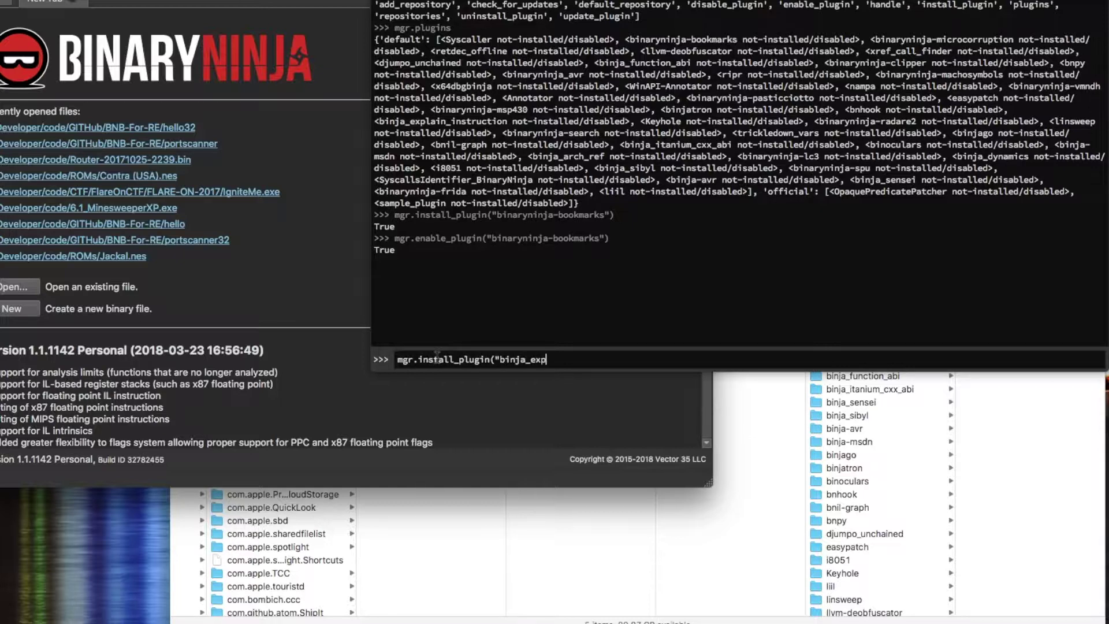
{"action": "type", "text": "lain_instruction\")"}
{"action": "key", "text": "Return"}
Check the binja_explain_instruction folder in Finder, and move the Python console over the Binary Ninja main window.
{"action": "key", "text": "super+Tab"}
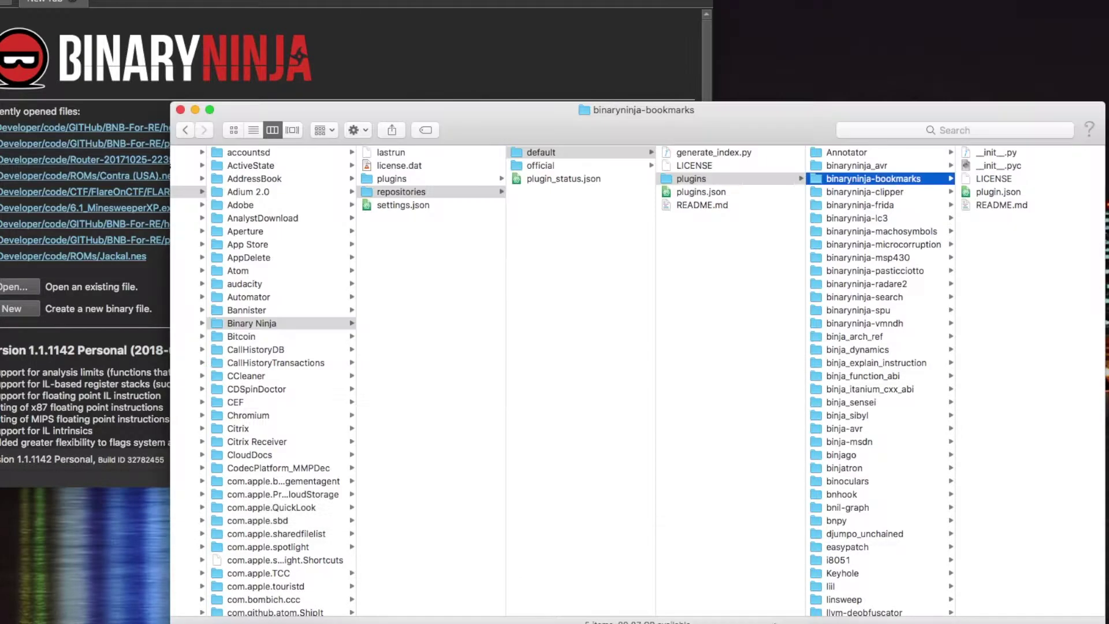
{"action": "left_click", "coordinate": [865, 362]}
{"action": "key", "text": "super+Tab"}
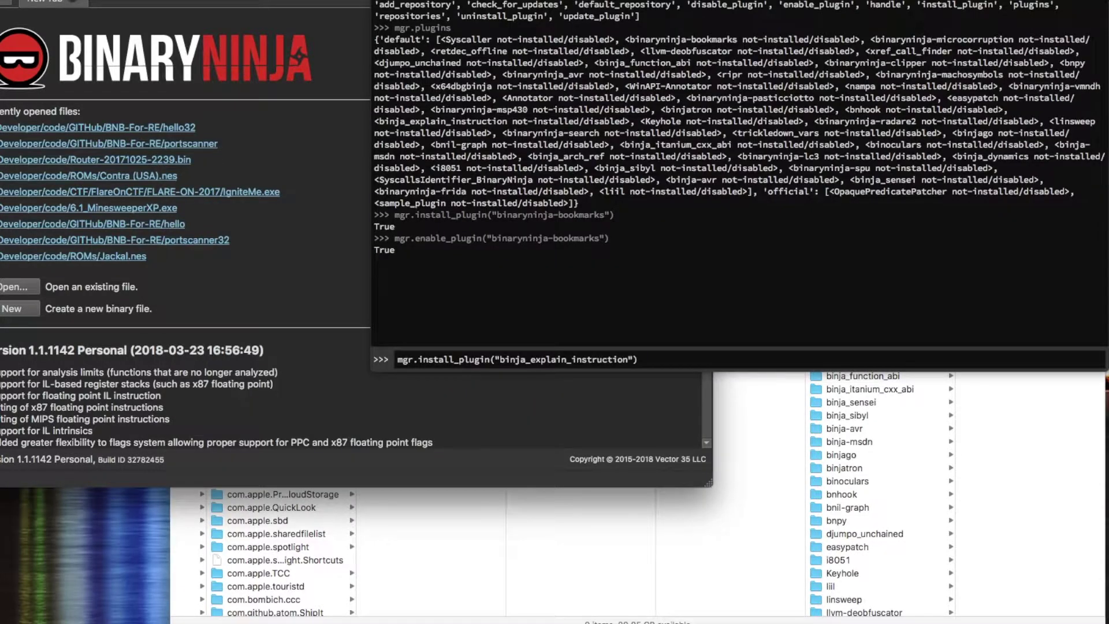
{"action": "left_click_drag", "start_coordinate": [729, 0], "coordinate": [315, 1]}
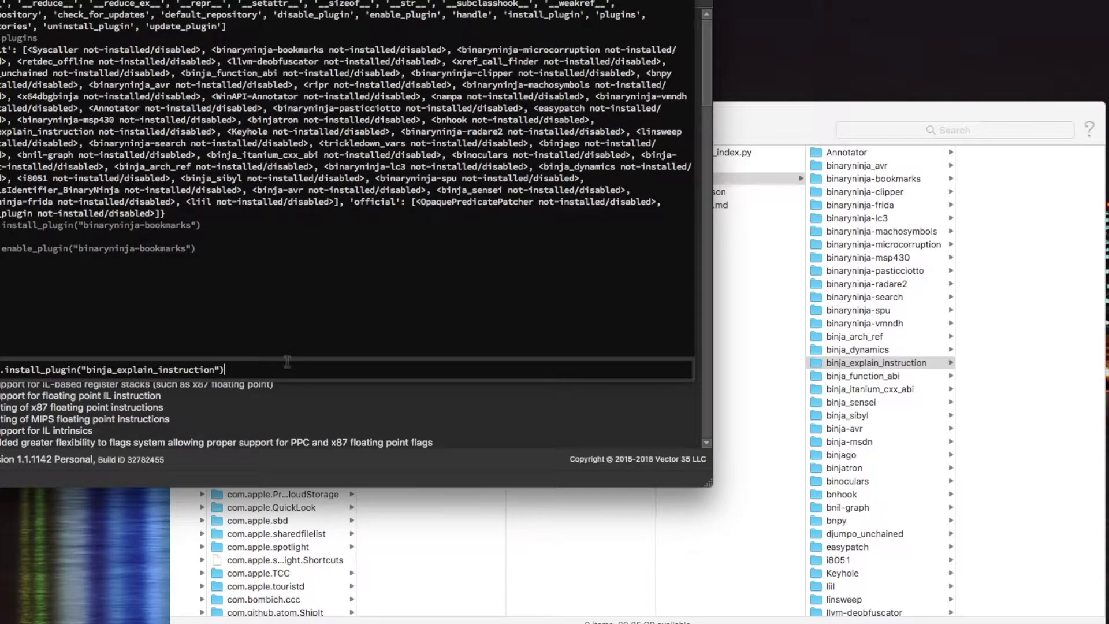
Run the entered binja_explain_instruction install command and shift the floating Python console so its full lines can be read.
{"action": "key", "text": "Return"}
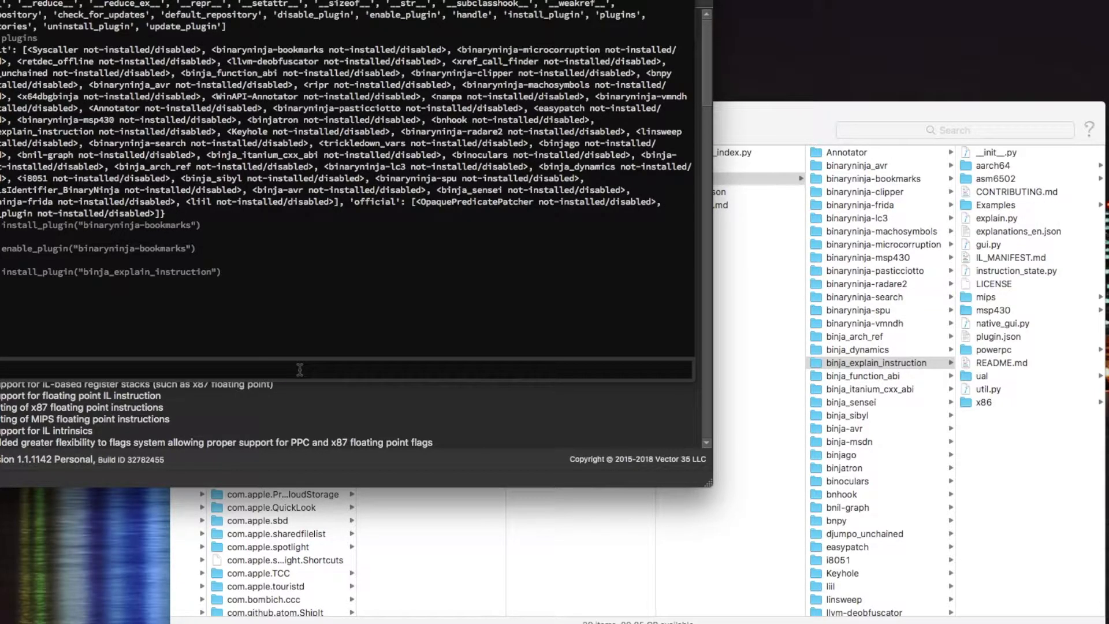
{"action": "left_click_drag", "start_coordinate": [314, 5], "coordinate": [370, 0]}
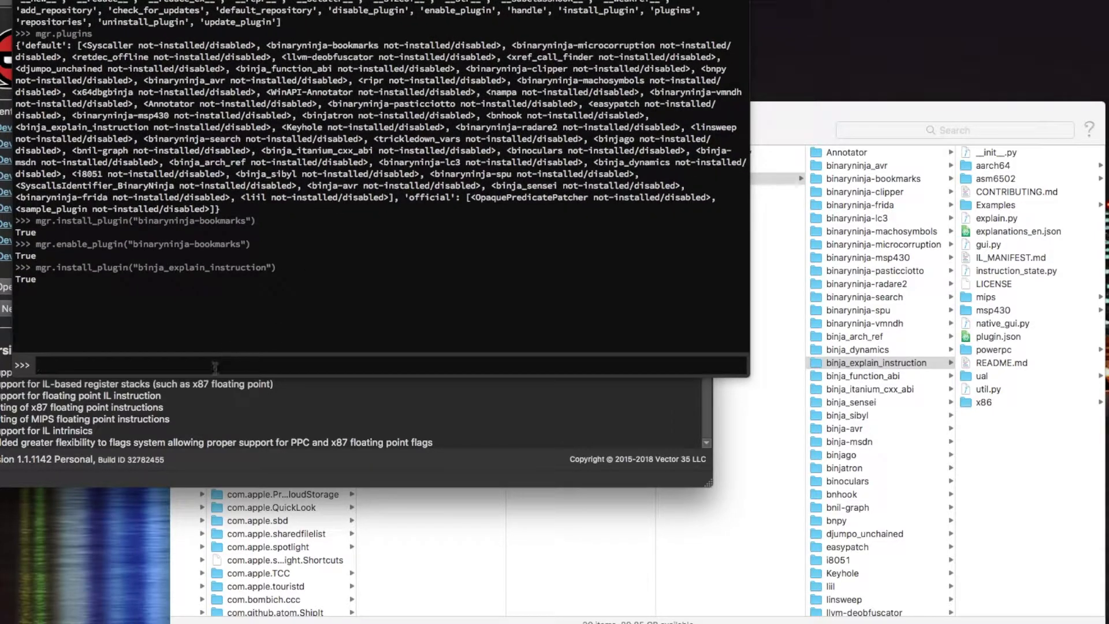
Rework the recalled install command into mgr.enable_plugin("binja_explain_instruction") and run it.
{"action": "key", "text": "Up"}
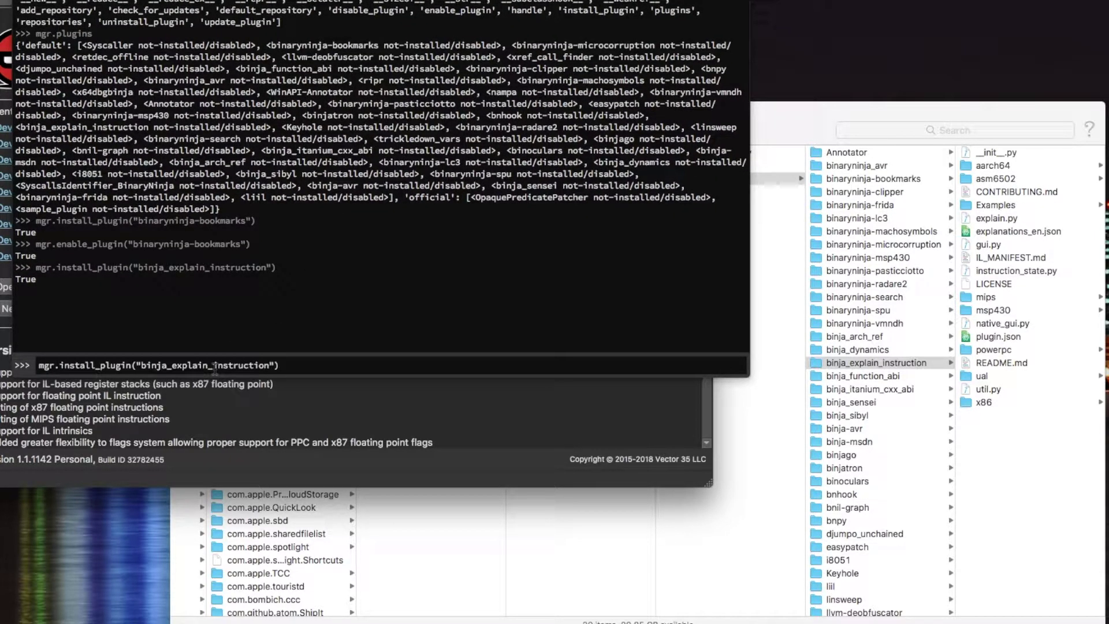
{"action": "left_click", "coordinate": [99, 366]}
{"action": "key", "text": "BackSpace"}
{"action": "key", "text": "BackSpace"}
{"action": "key", "text": "BackSpace"}
{"action": "key", "text": "BackSpace"}
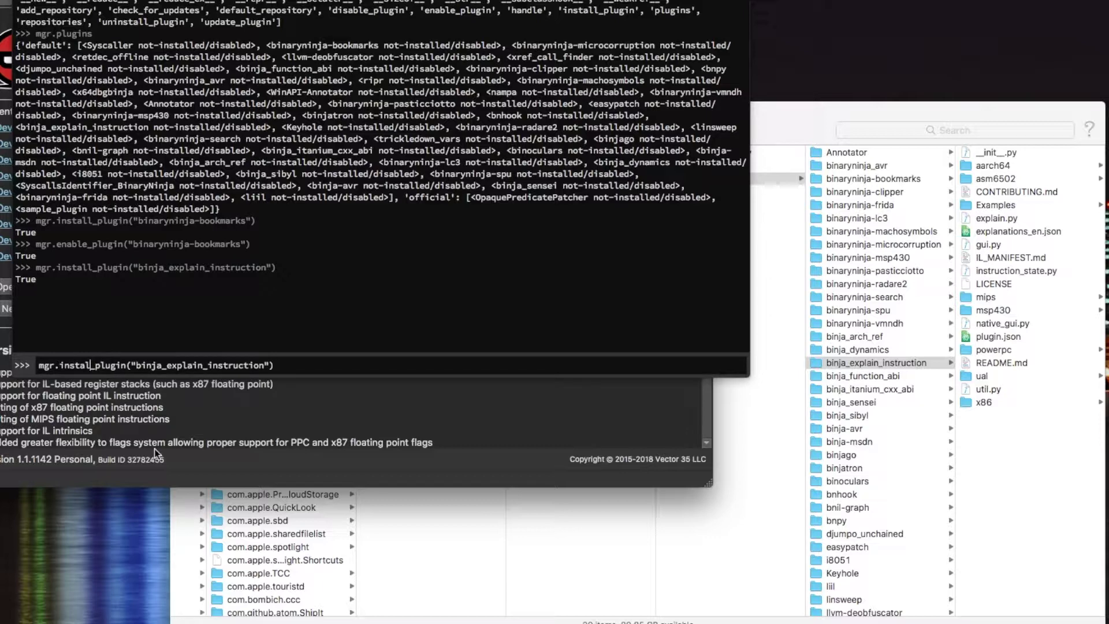
{"action": "key", "text": "BackSpace"}
{"action": "key", "text": "BackSpace"}
{"action": "key", "text": "BackSpace"}
{"action": "type", "text": "enable"}
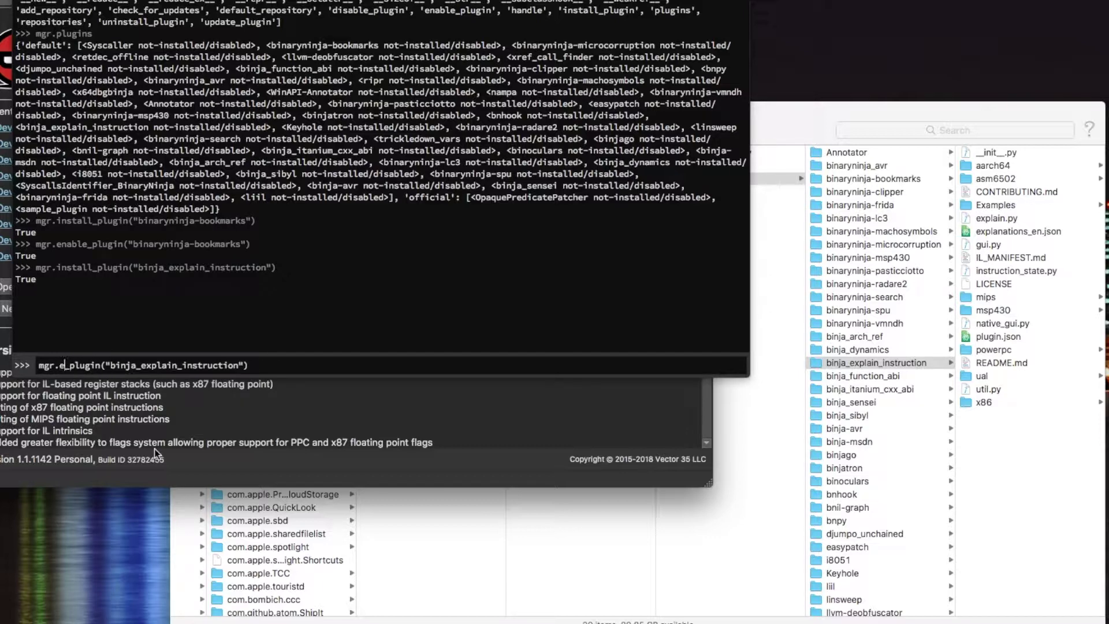
{"action": "key", "text": "Return"}
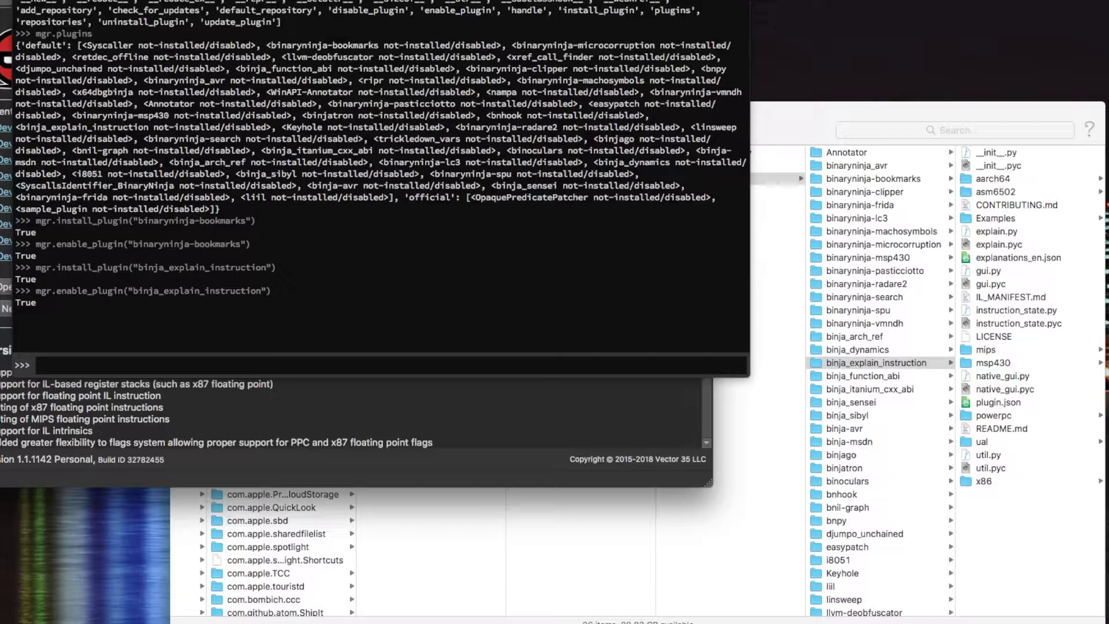
Move the Python console aside and query mgr.plugins, correcting the mgr.plugins() call, to list the status of all plugins.
{"action": "left_click_drag", "start_coordinate": [381, 0], "coordinate": [723, 0]}
{"action": "type", "text": "mgr."}
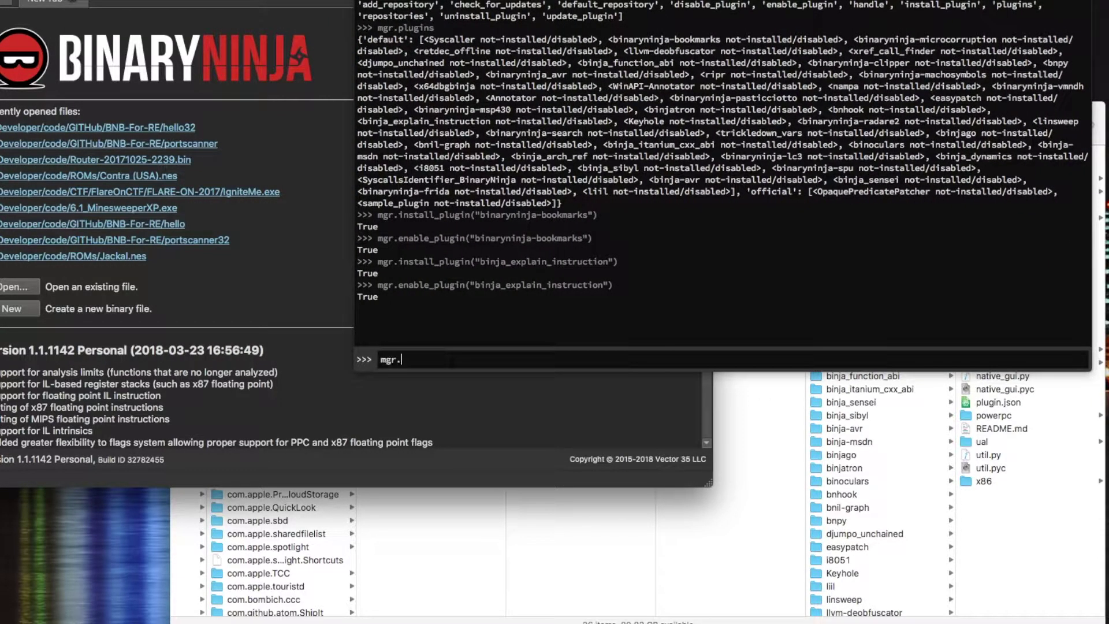
{"action": "type", "text": "plugins()"}
{"action": "key", "text": "Return"}
{"action": "key", "text": "Up"}
{"action": "key", "text": "BackSpace"}
{"action": "key", "text": "BackSpace"}
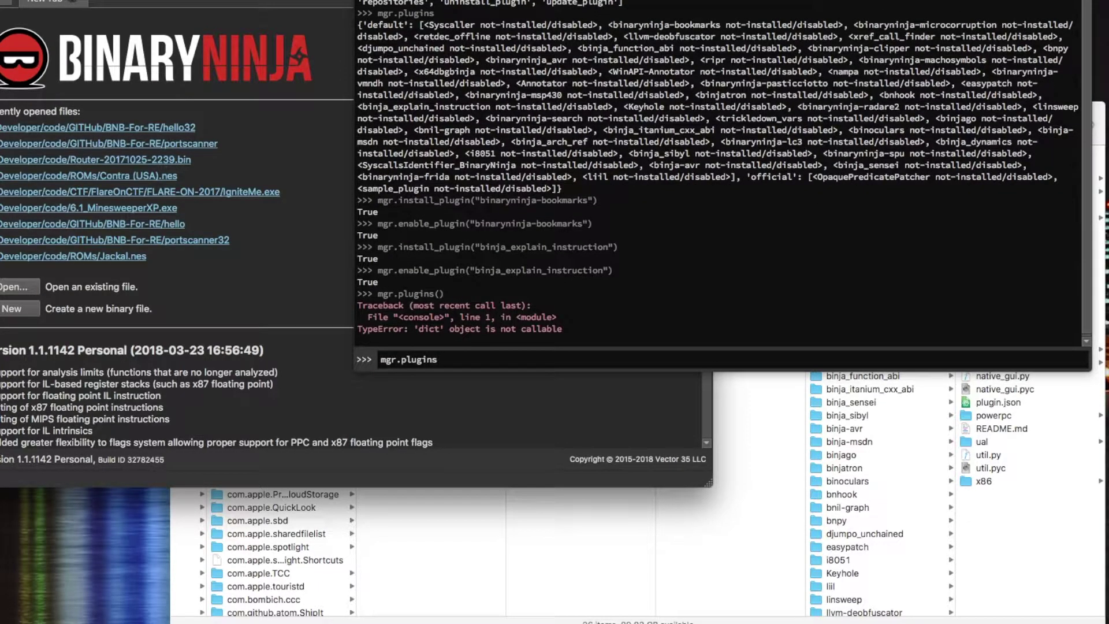
{"action": "key", "text": "Return"}
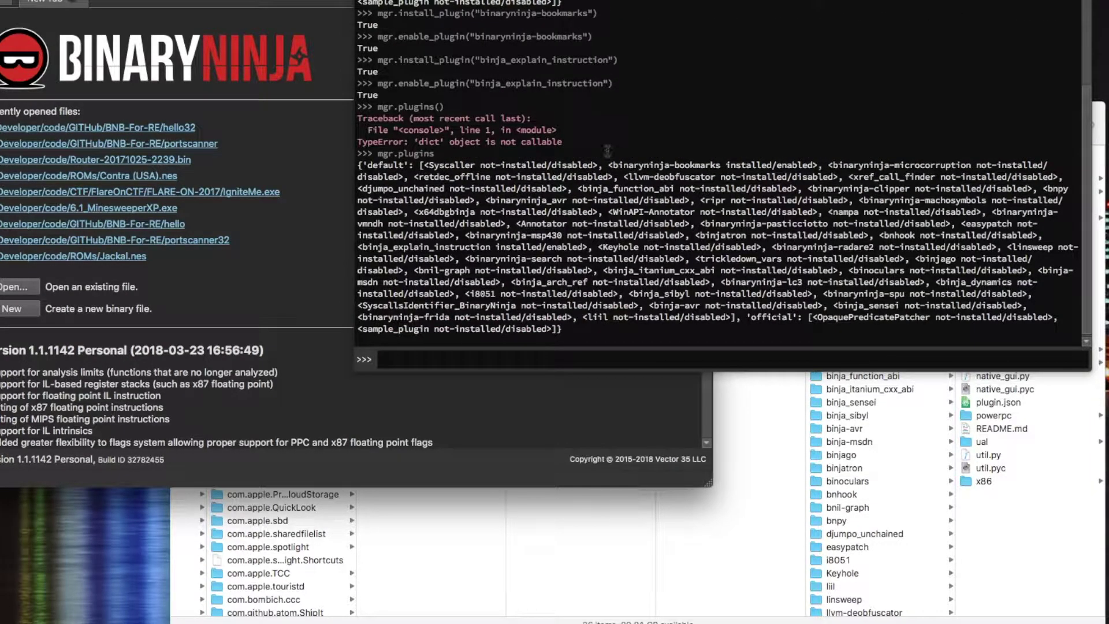
Check the status entries of binaryninja-bookmarks and binja_explain_instruction in the plugin listing.
{"action": "left_click_drag", "start_coordinate": [613, 164], "coordinate": [818, 166]}
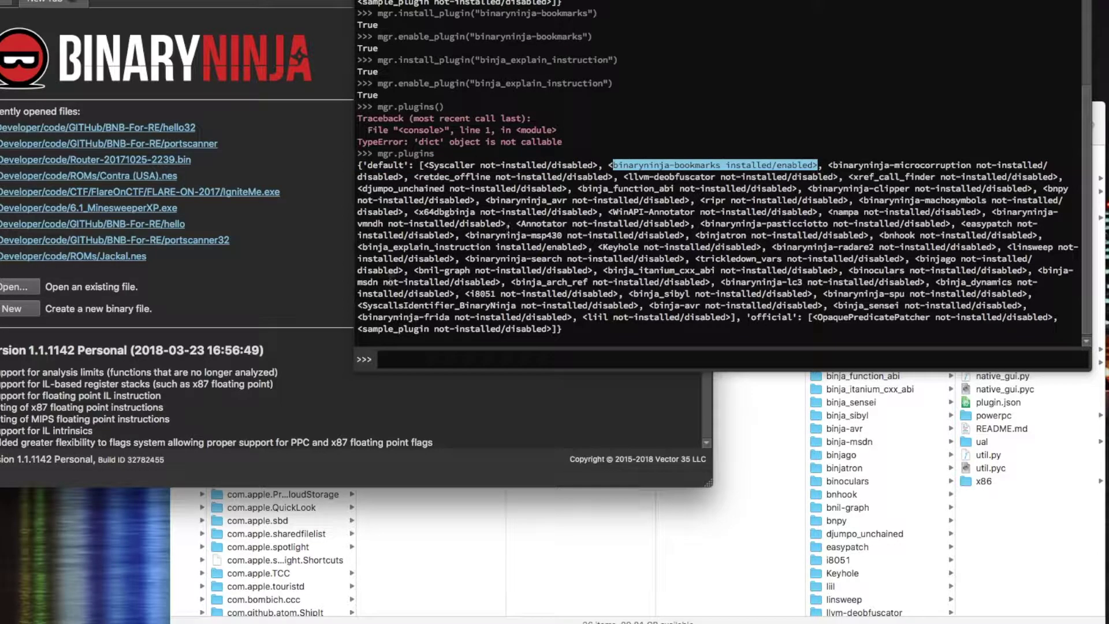
{"action": "left_click_drag", "start_coordinate": [357, 247], "coordinate": [588, 239]}
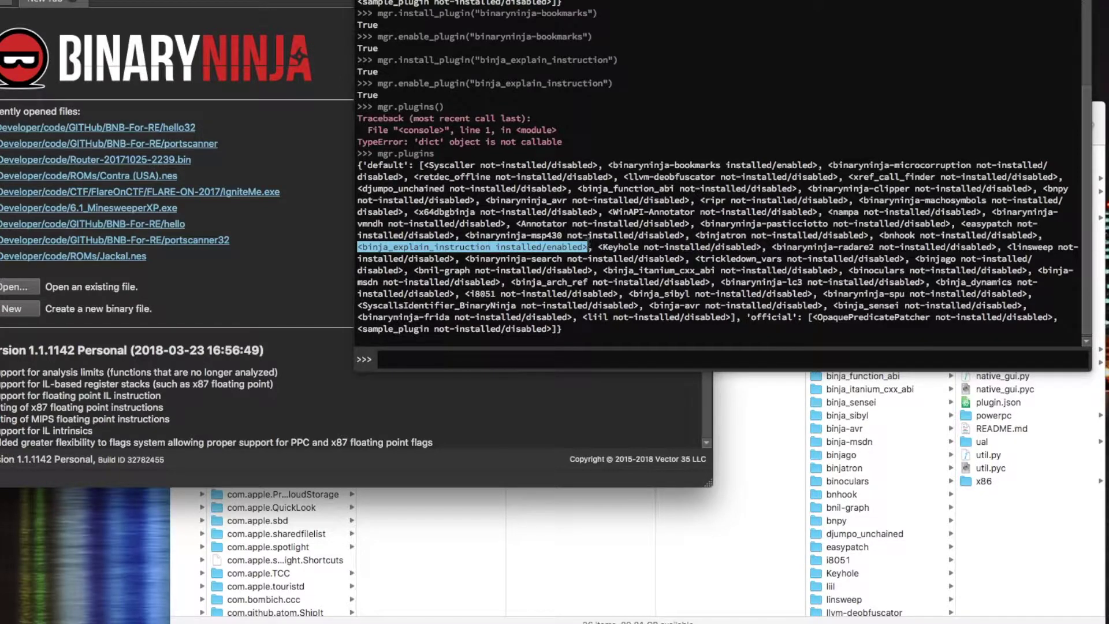
{"action": "left_click", "coordinate": [592, 244]}
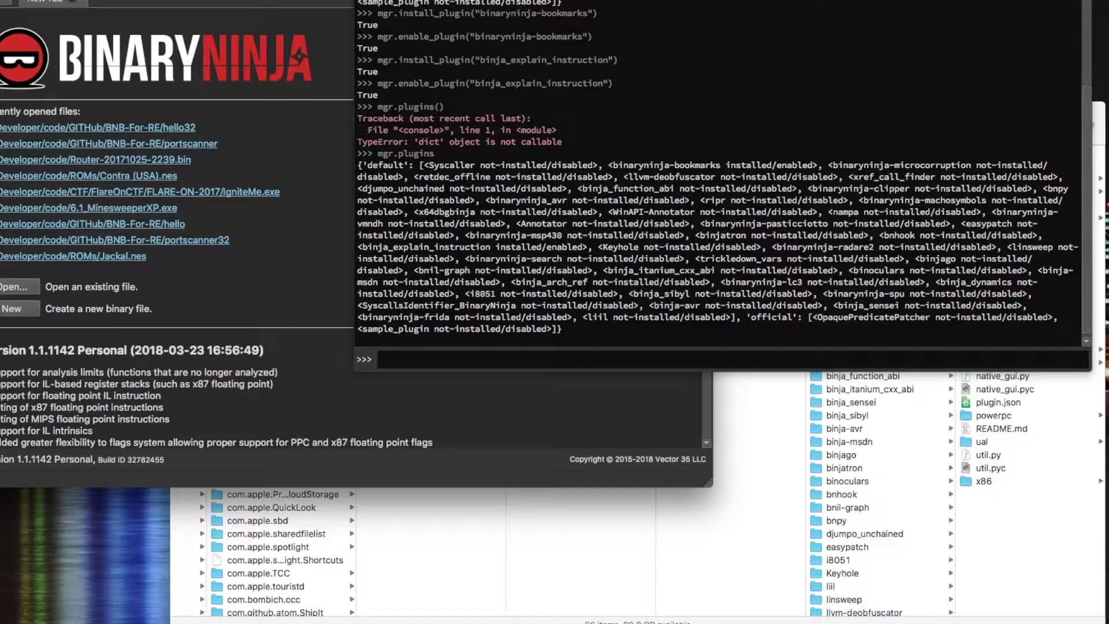
Dock the floating Python console back into the lower part of the Binary Ninja main window.
{"action": "left_click_drag", "start_coordinate": [421, 2], "coordinate": [86, 475]}
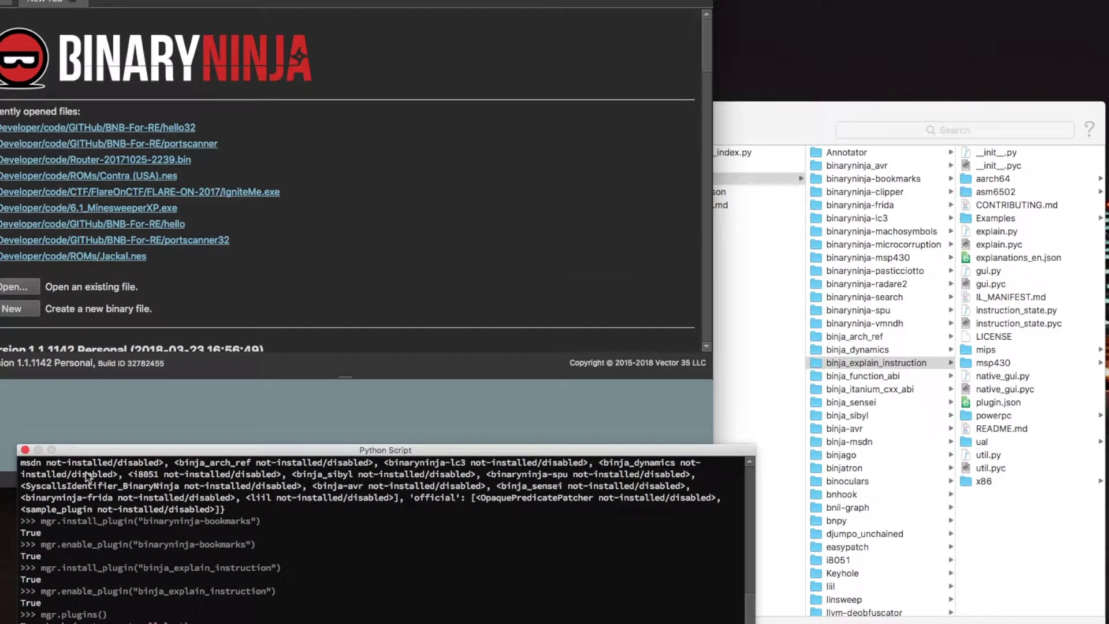
{"action": "left_click", "coordinate": [59, 375]}
{"action": "left_click_drag", "start_coordinate": [60, 379], "coordinate": [61, 424]}
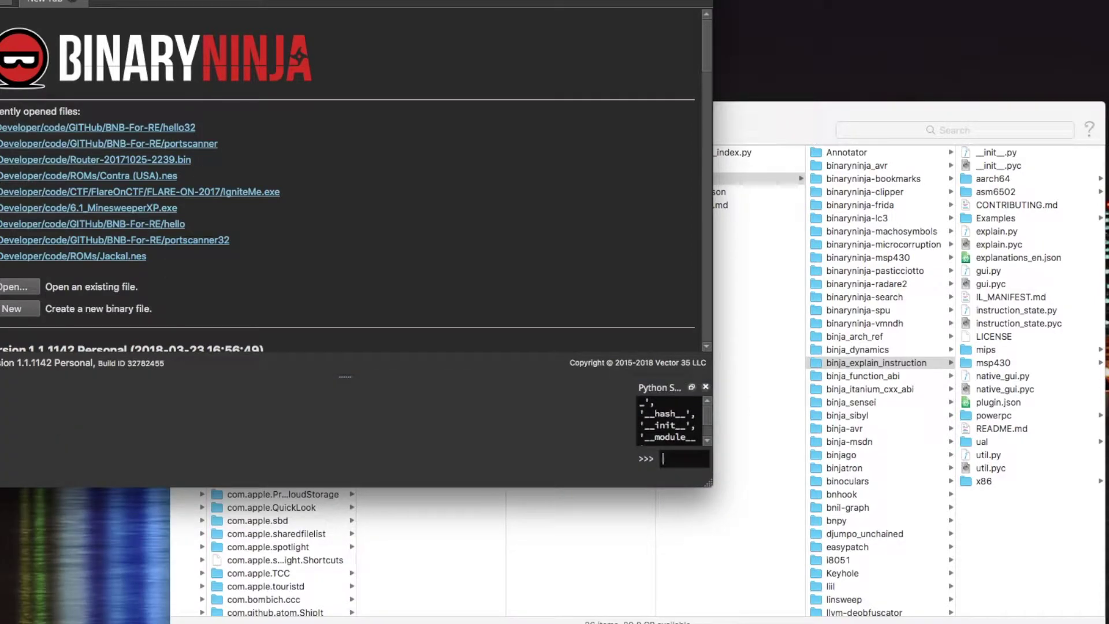
Check which plugin commands Binary Ninja currently offers, and hide the docked Python console.
{"action": "left_click", "coordinate": [90, 0]}
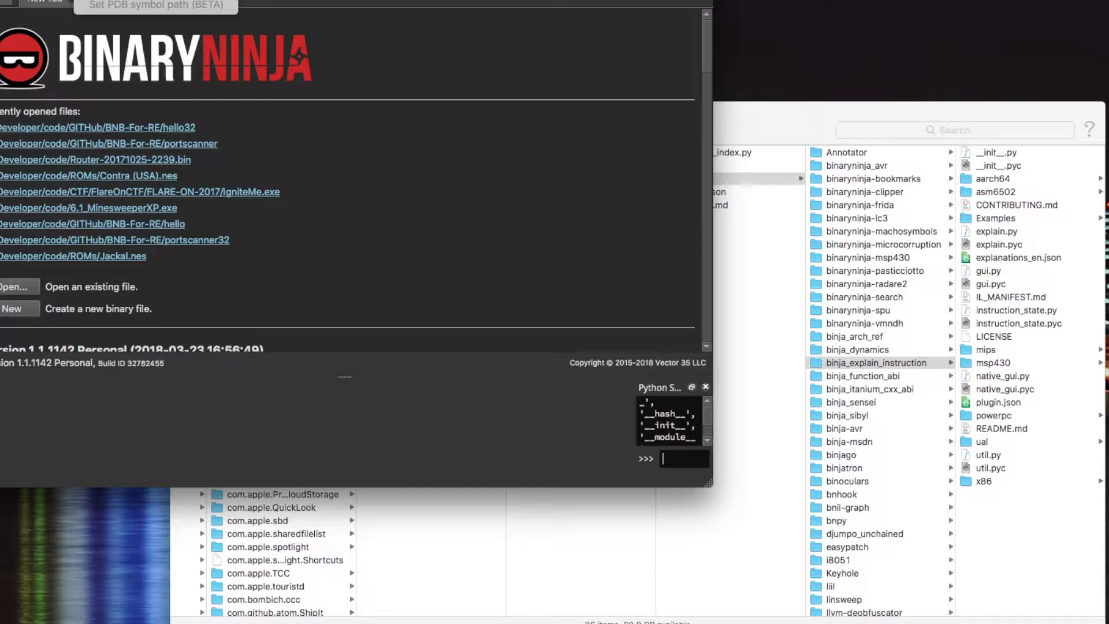
{"action": "left_click", "coordinate": [35, 0]}
{"action": "left_click", "coordinate": [23, 78]}
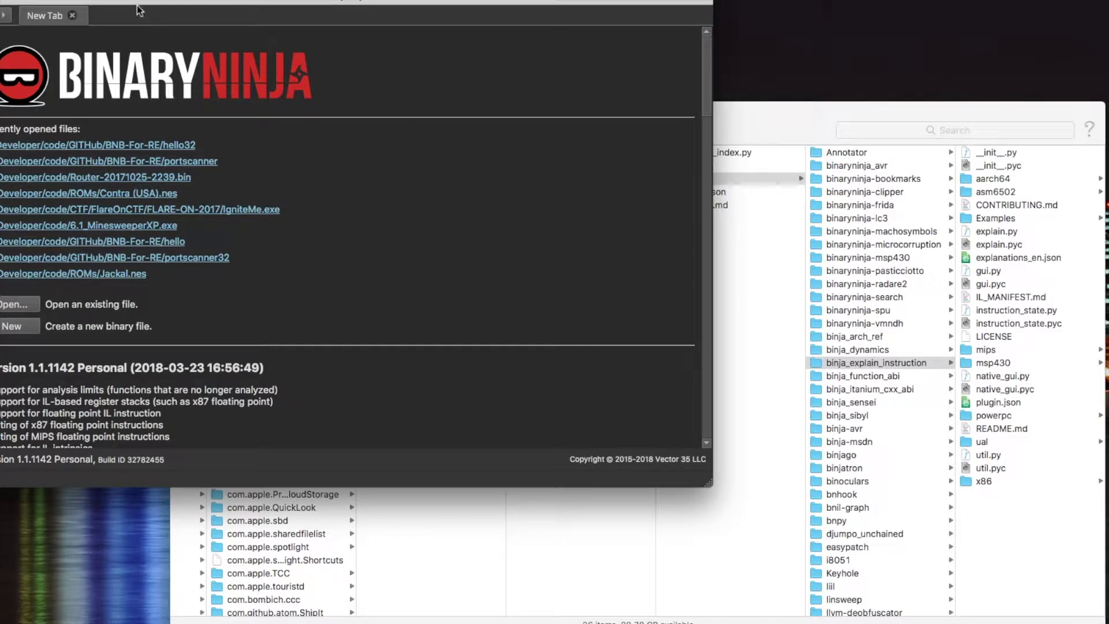
Look through the available plugin commands for the Explain Instruction and bookmark entries.
{"action": "left_click", "coordinate": [54, 0]}
{"action": "mouse_move", "coordinate": [94, 0]}
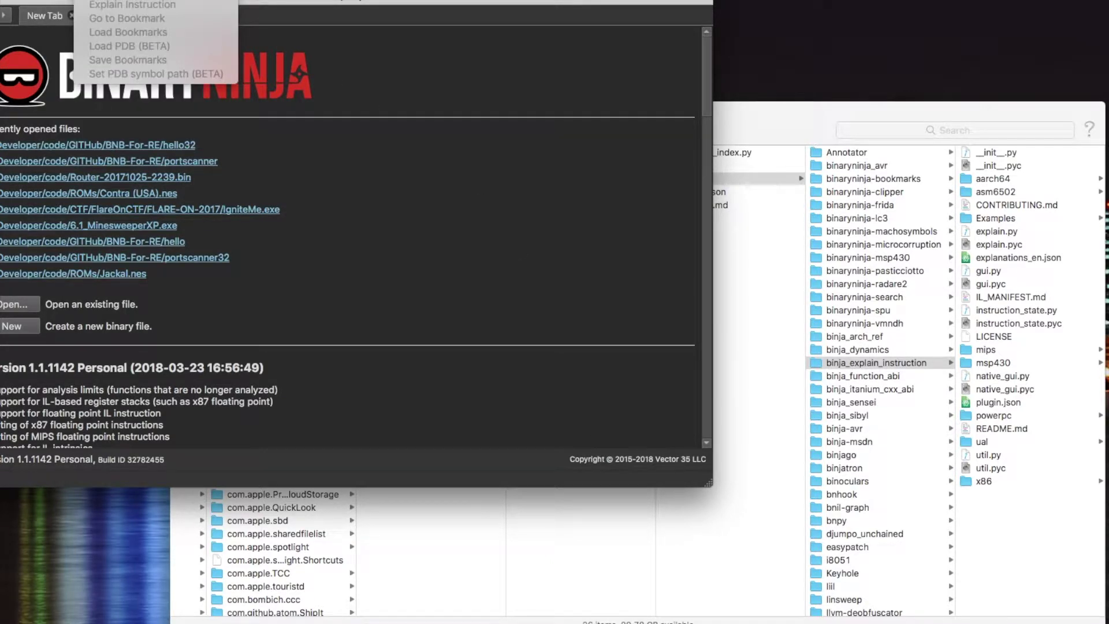
{"action": "left_click", "coordinate": [118, 33]}
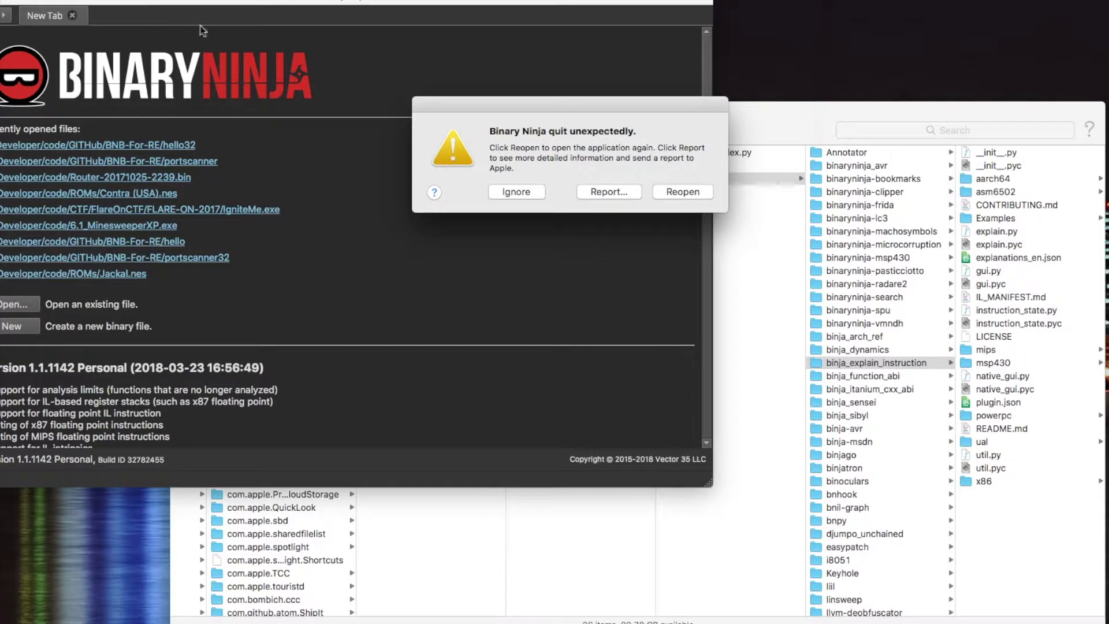
Reopen Binary Ninja from the crash notice and quit it again to restart it cleanly.
{"action": "left_click", "coordinate": [683, 192]}
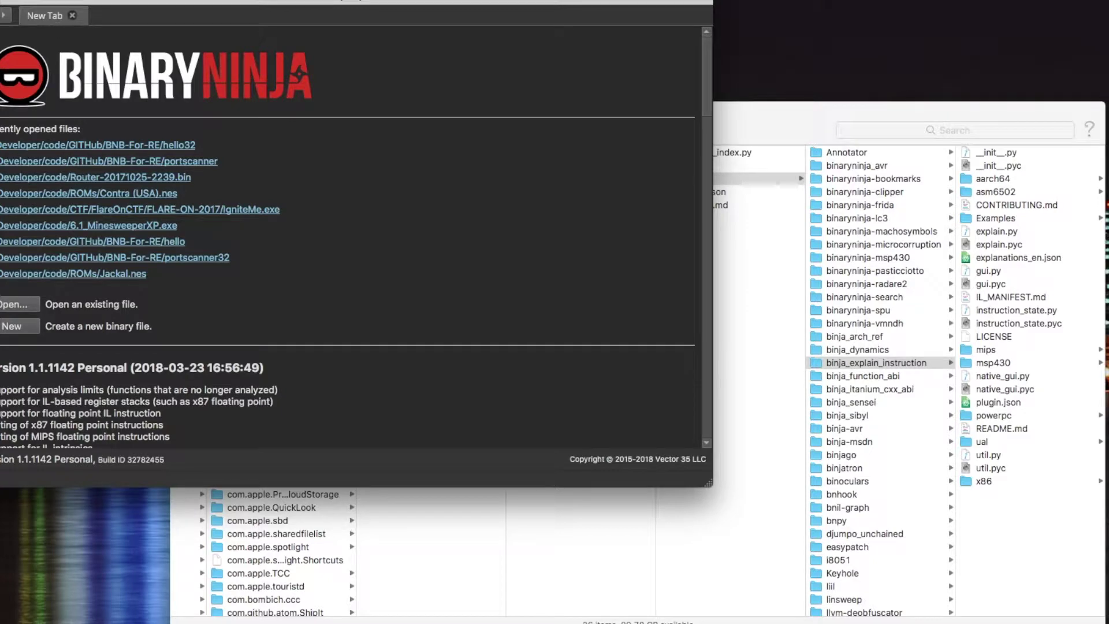
{"action": "key", "text": "super+q"}
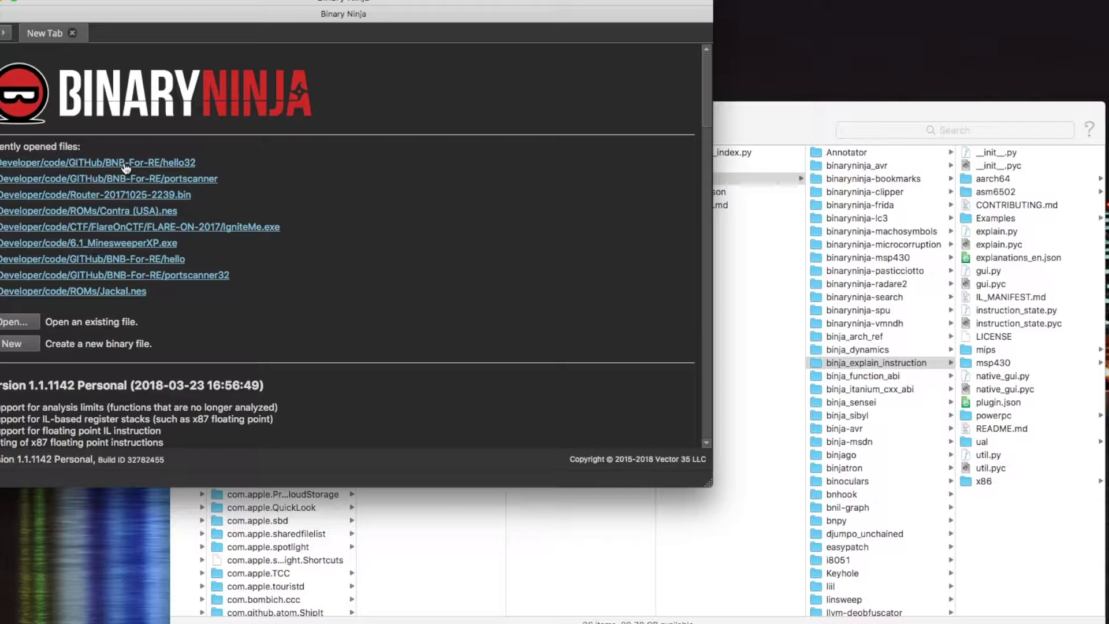
Recheck the plugin commands in the restarted Binary Ninja and close the list without running any.
{"action": "left_click", "coordinate": [48, 0]}
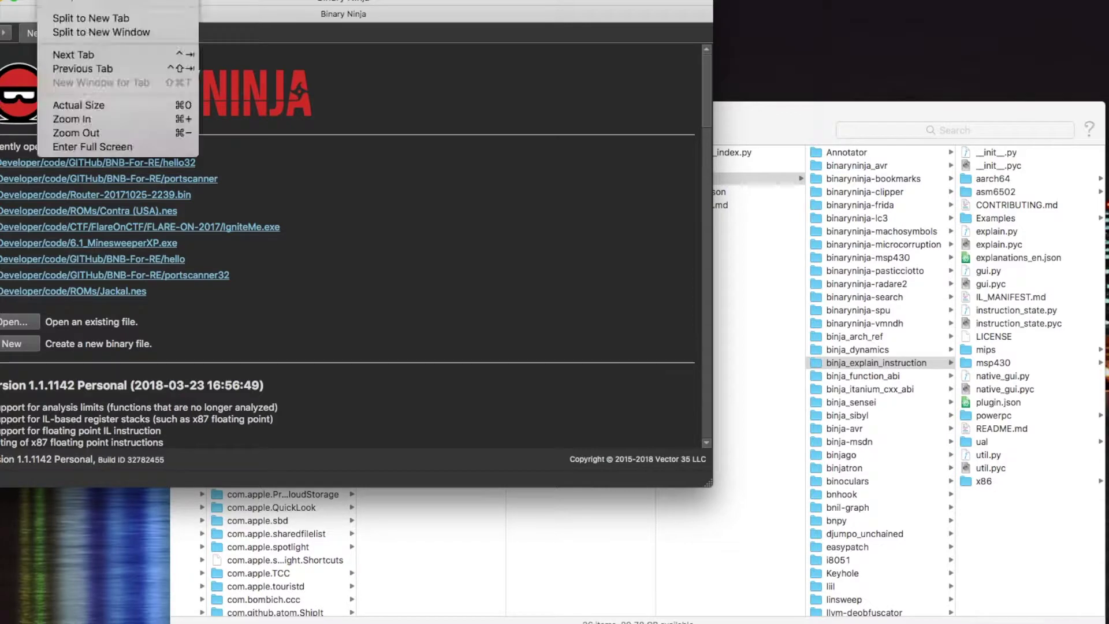
{"action": "mouse_move", "coordinate": [90, 0]}
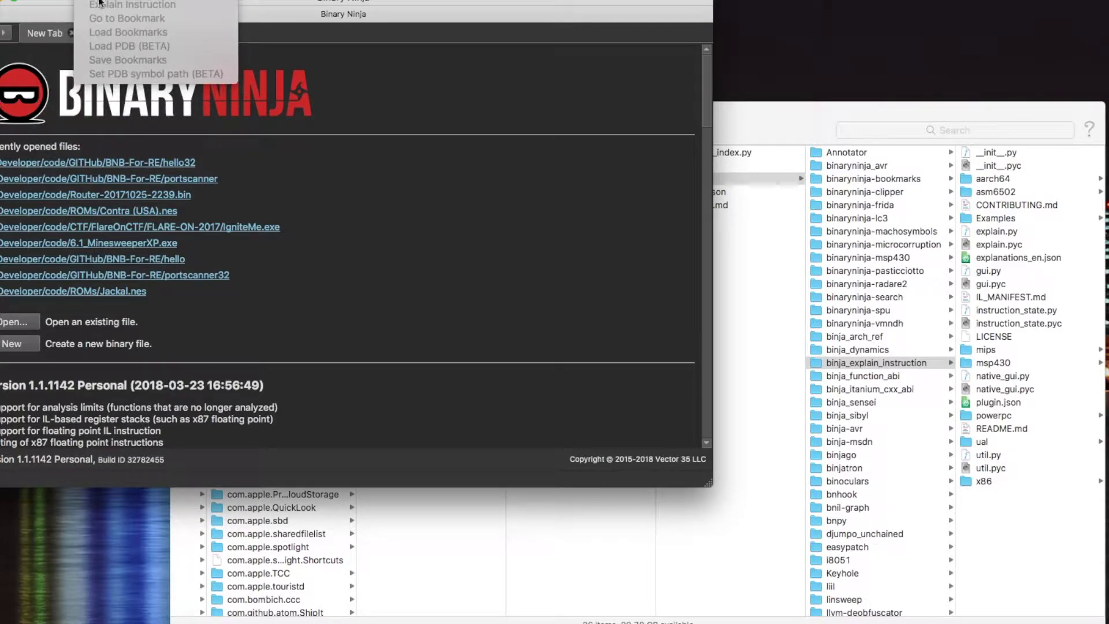
{"action": "left_click", "coordinate": [48, 12]}
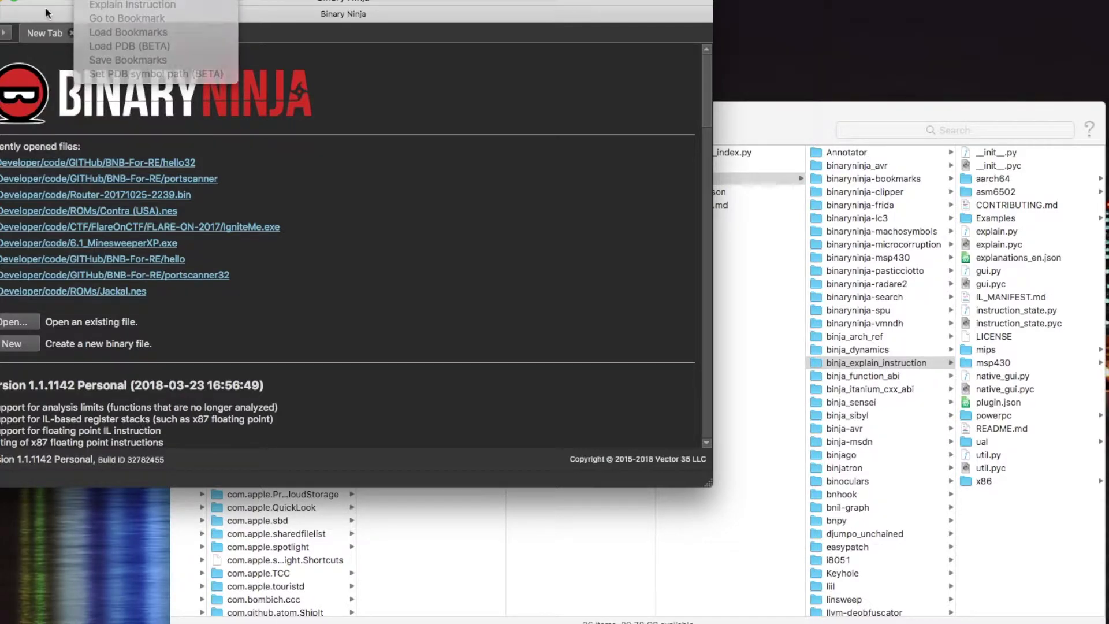
Open the recent file hello32 and create a bookmark named test on the _printf call at 00001f7c.
{"action": "left_click", "coordinate": [89, 164]}
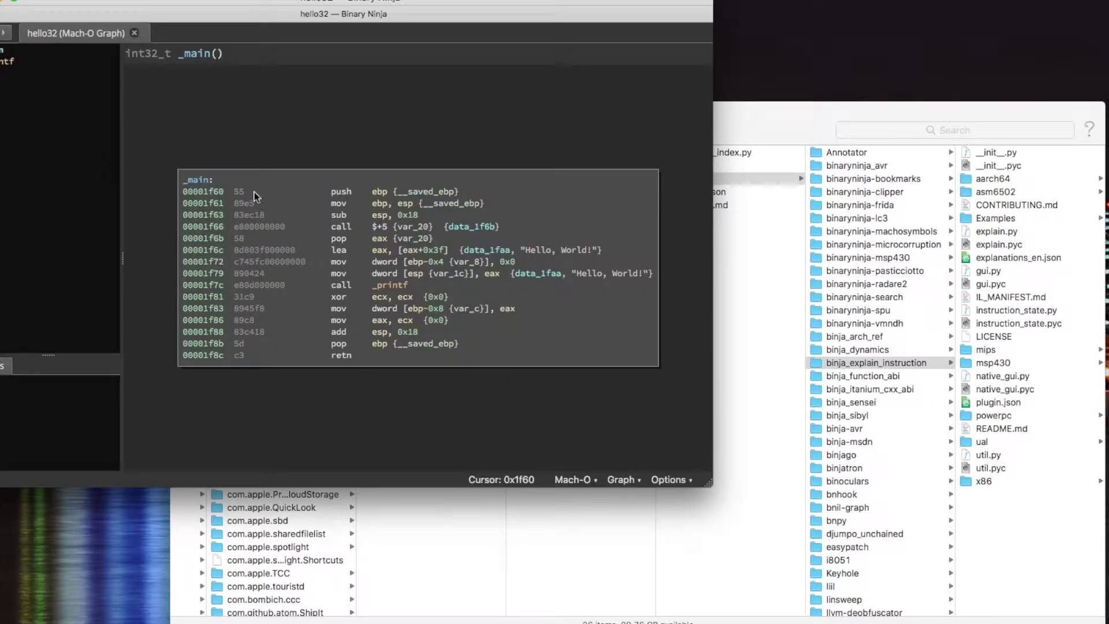
{"action": "left_click", "coordinate": [222, 285]}
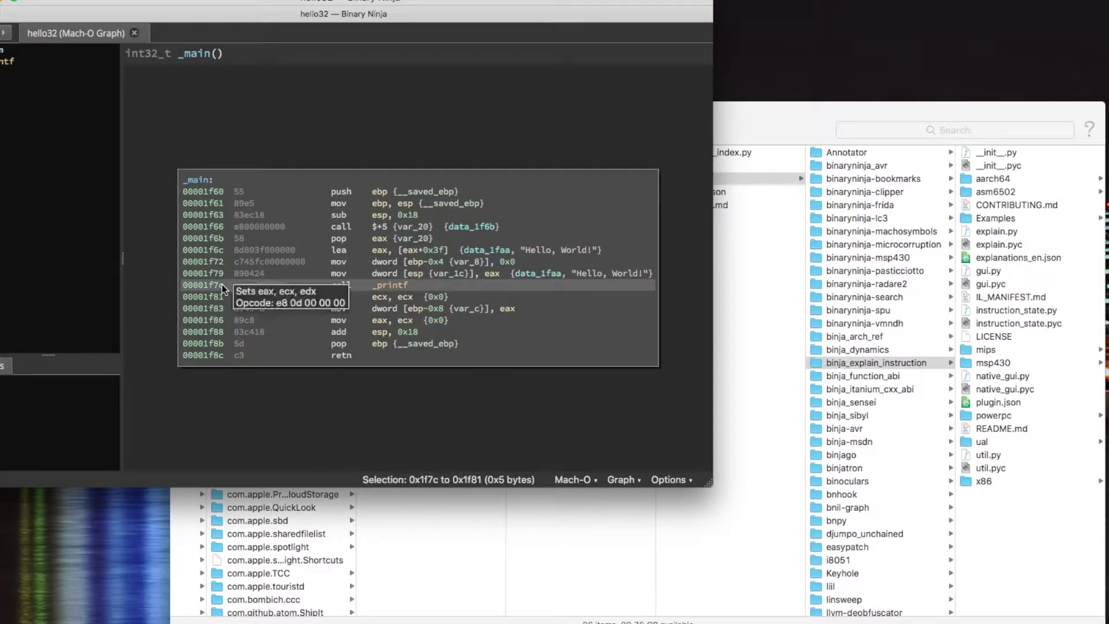
{"action": "right_click", "coordinate": [222, 284]}
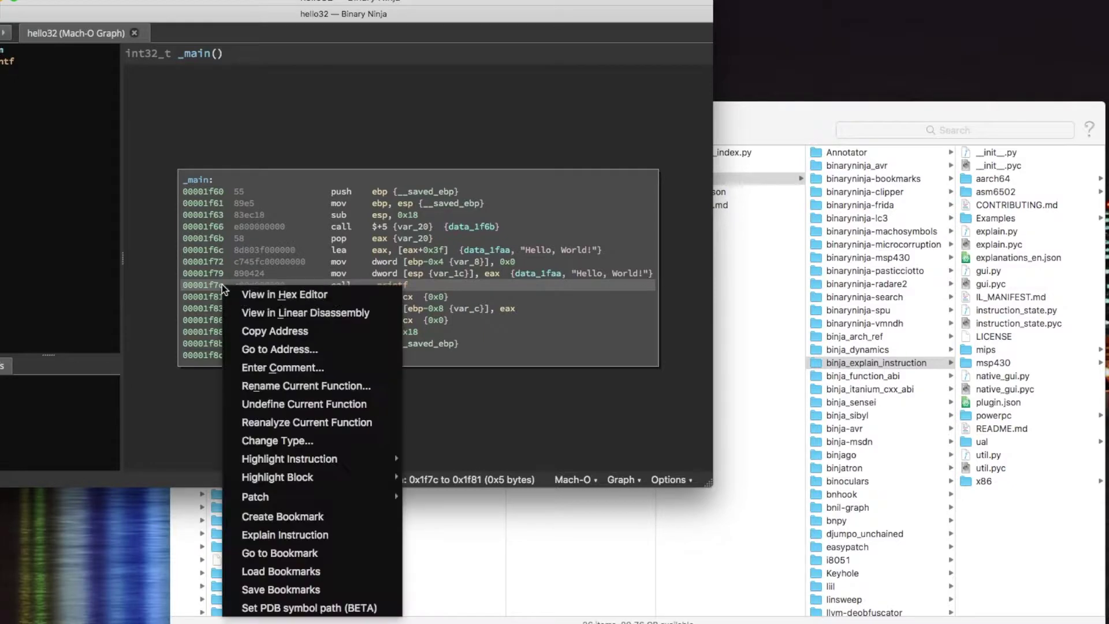
{"action": "left_click", "coordinate": [283, 517]}
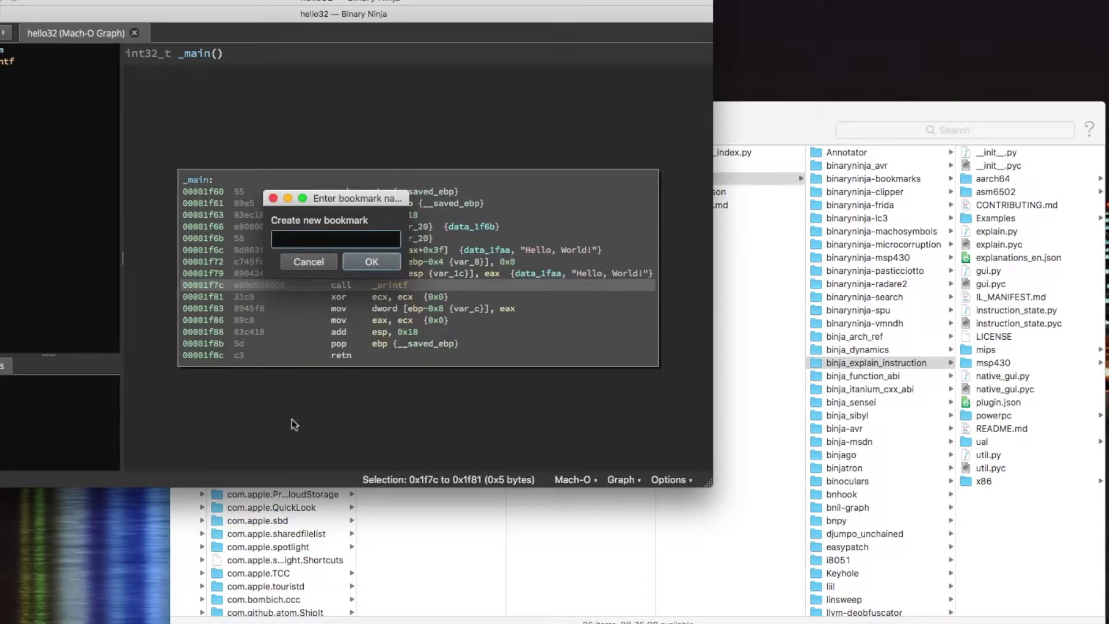
{"action": "type", "text": "test"}
{"action": "left_click", "coordinate": [364, 259]}
Create a second bookmark named test2 on the add esp instruction at 00001f88.
{"action": "left_click", "coordinate": [259, 330]}
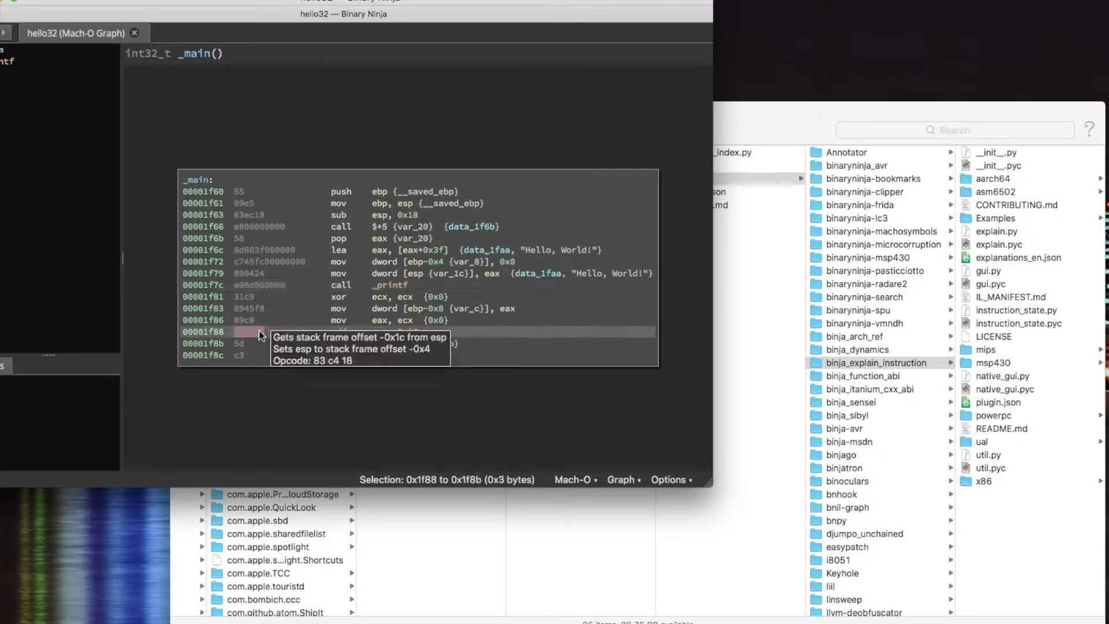
{"action": "right_click", "coordinate": [258, 331]}
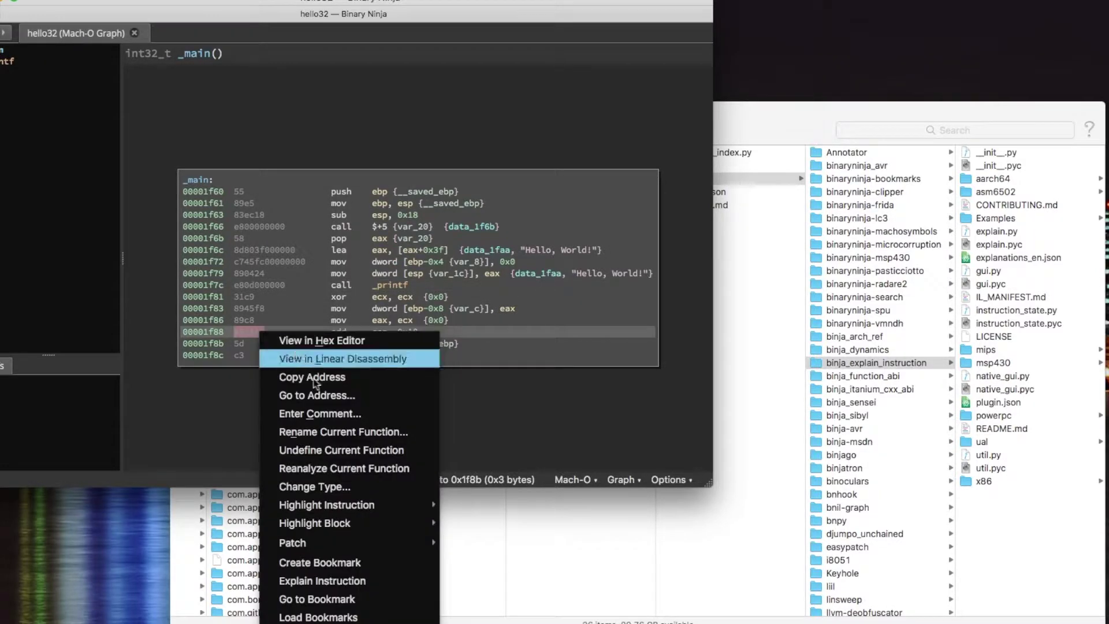
{"action": "left_click", "coordinate": [320, 563]}
{"action": "type", "text": "test2"}
{"action": "left_click", "coordinate": [361, 262]}
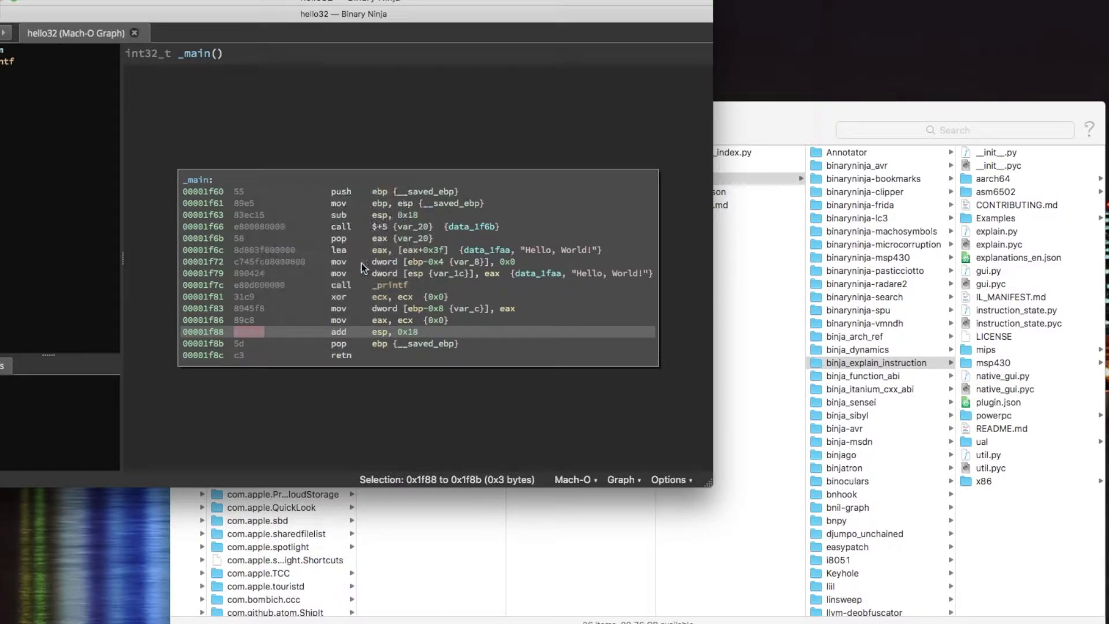
Select the first instruction at 00001f60 and use Go to Bookmark to jump to the 0x1f7c test bookmark.
{"action": "left_click", "coordinate": [237, 192]}
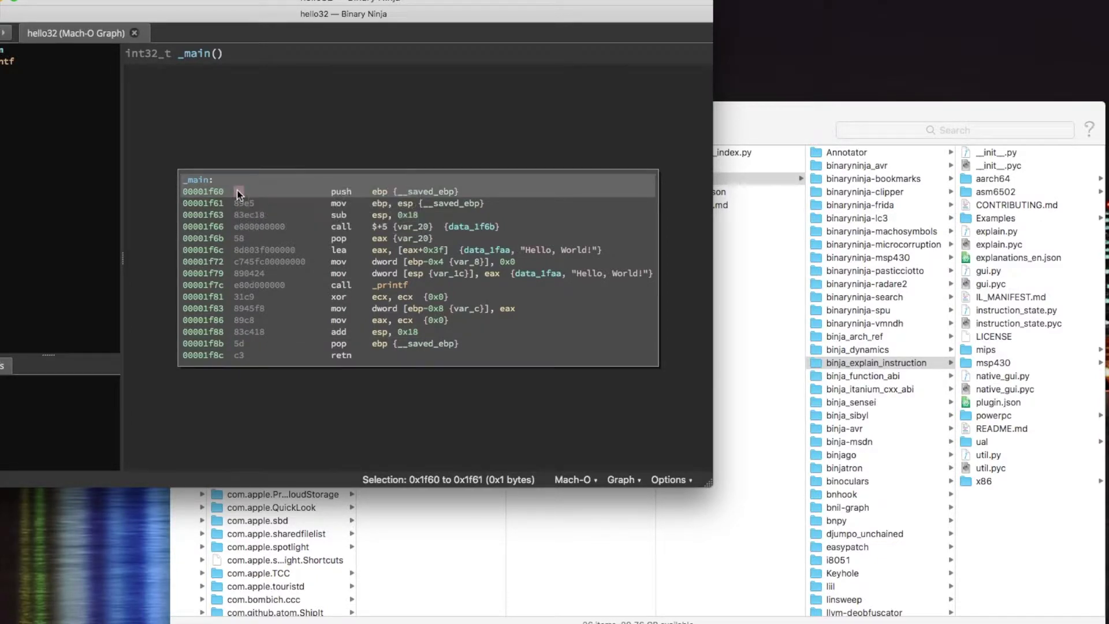
{"action": "right_click", "coordinate": [238, 193]}
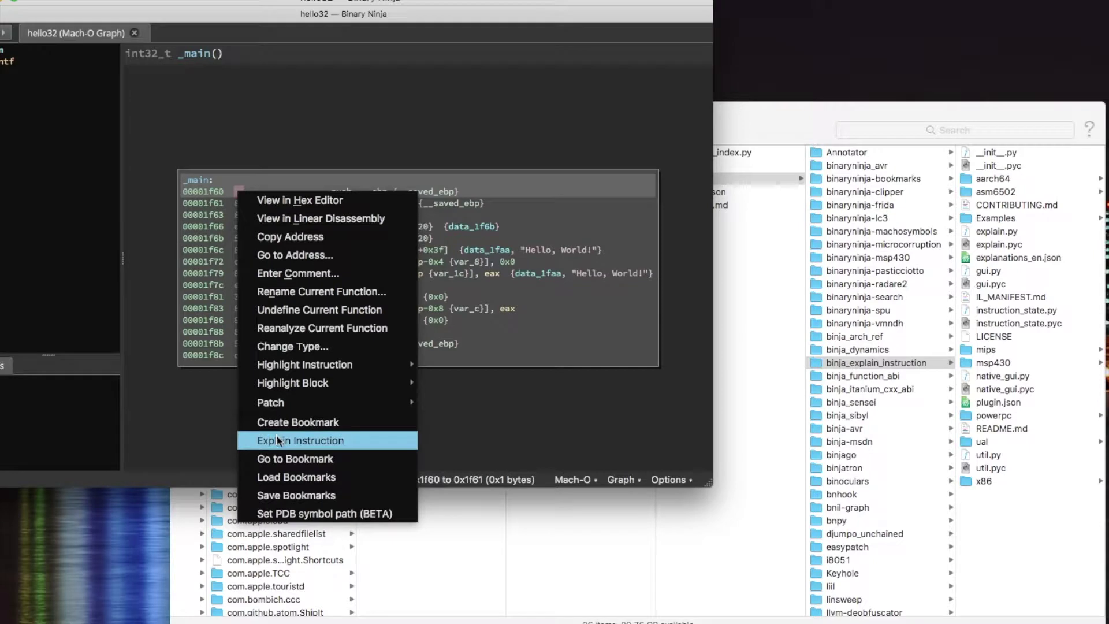
{"action": "left_click", "coordinate": [275, 456]}
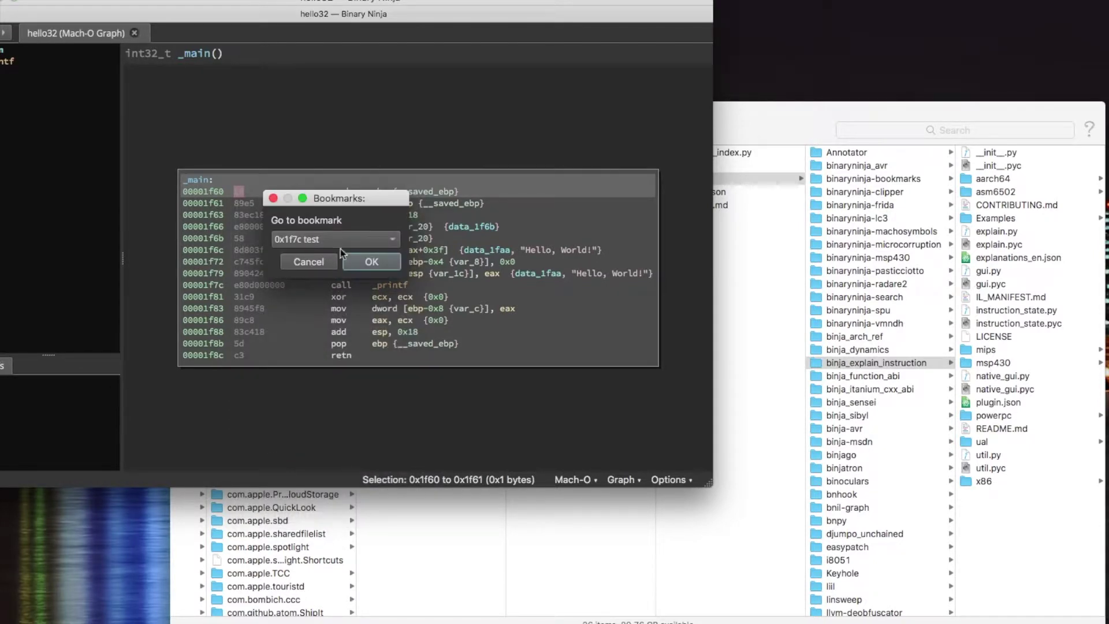
{"action": "left_click", "coordinate": [346, 240]}
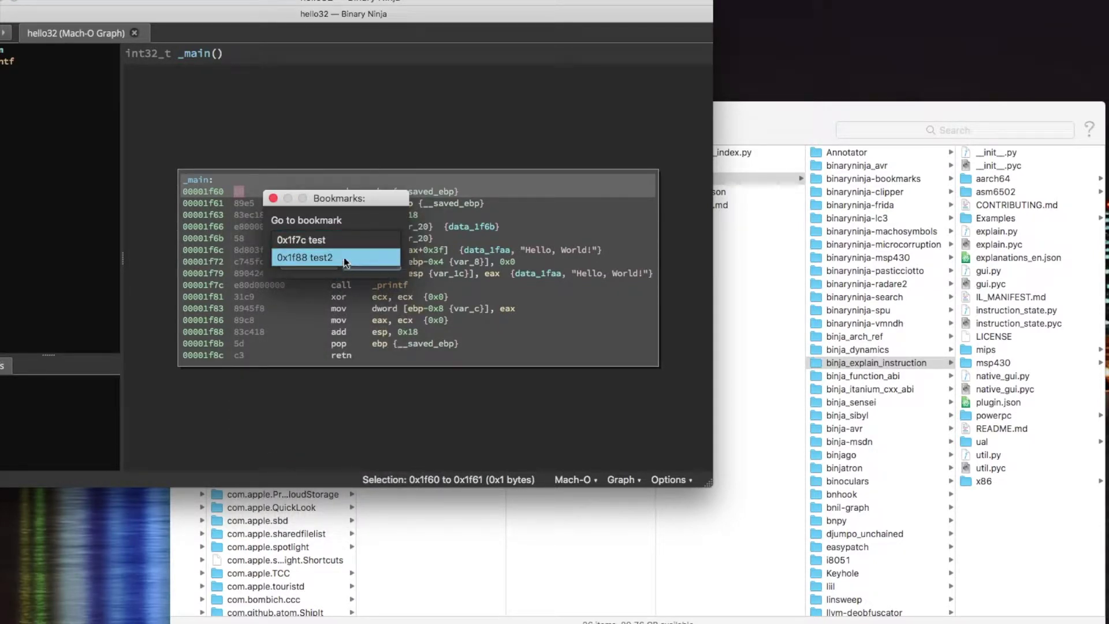
{"action": "left_click", "coordinate": [338, 241]}
{"action": "left_click", "coordinate": [354, 257]}
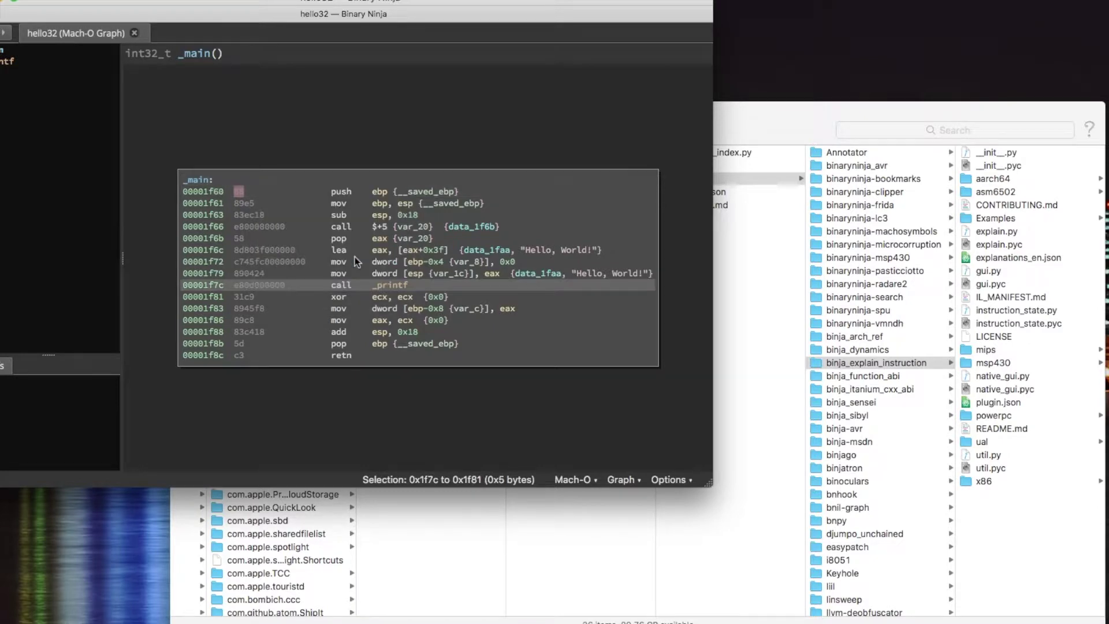
Run Explain Instruction on the _printf call at 00001f7c, examine the explanation beside the disassembly, and dismiss it.
{"action": "mouse_move", "coordinate": [324, 289]}
{"action": "right_click", "coordinate": [324, 289]}
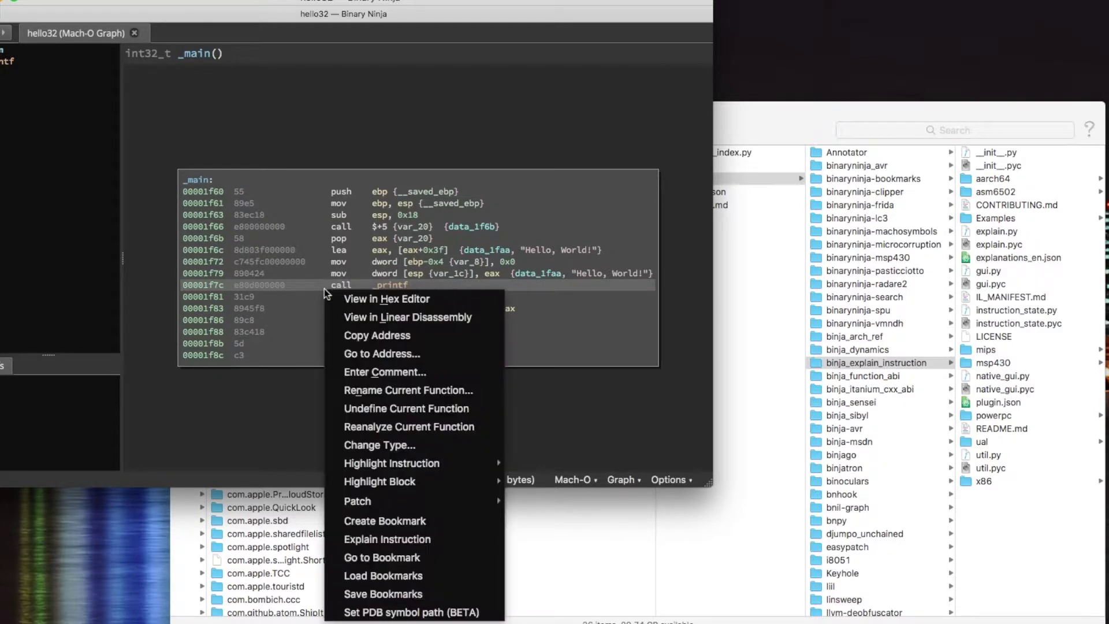
{"action": "left_click", "coordinate": [402, 540]}
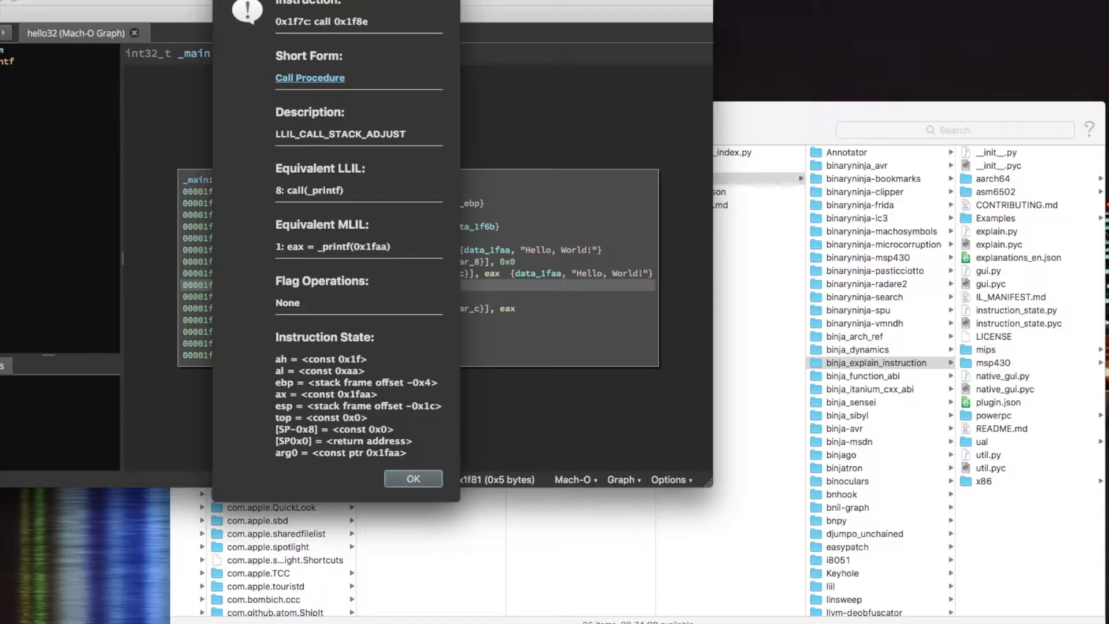
{"action": "left_click_drag", "start_coordinate": [336, 0], "coordinate": [865, 0]}
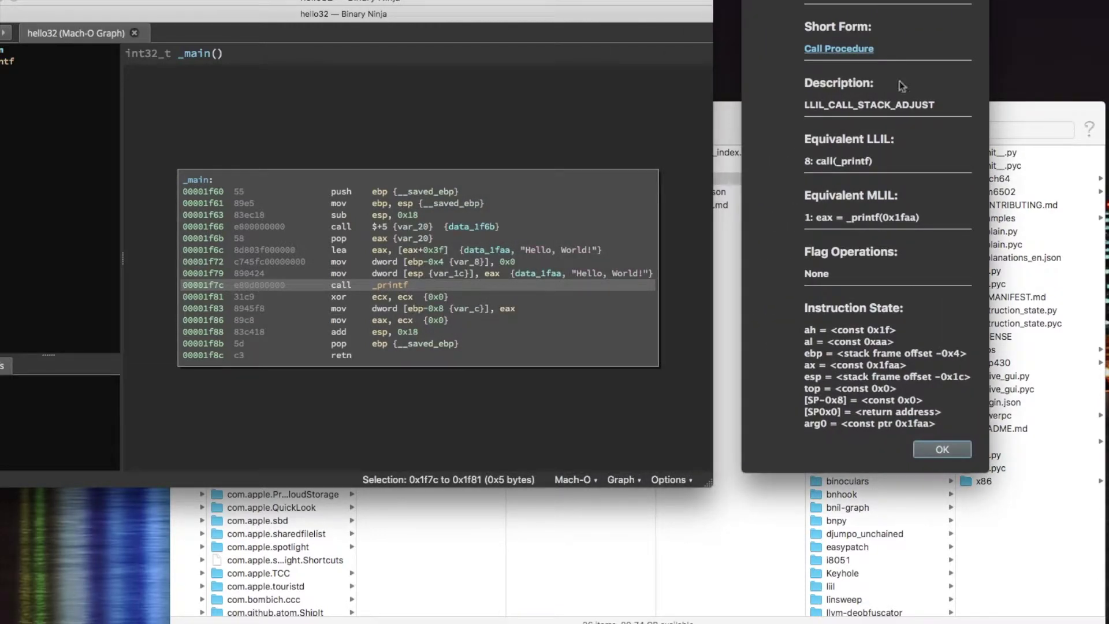
{"action": "left_click", "coordinate": [926, 448]}
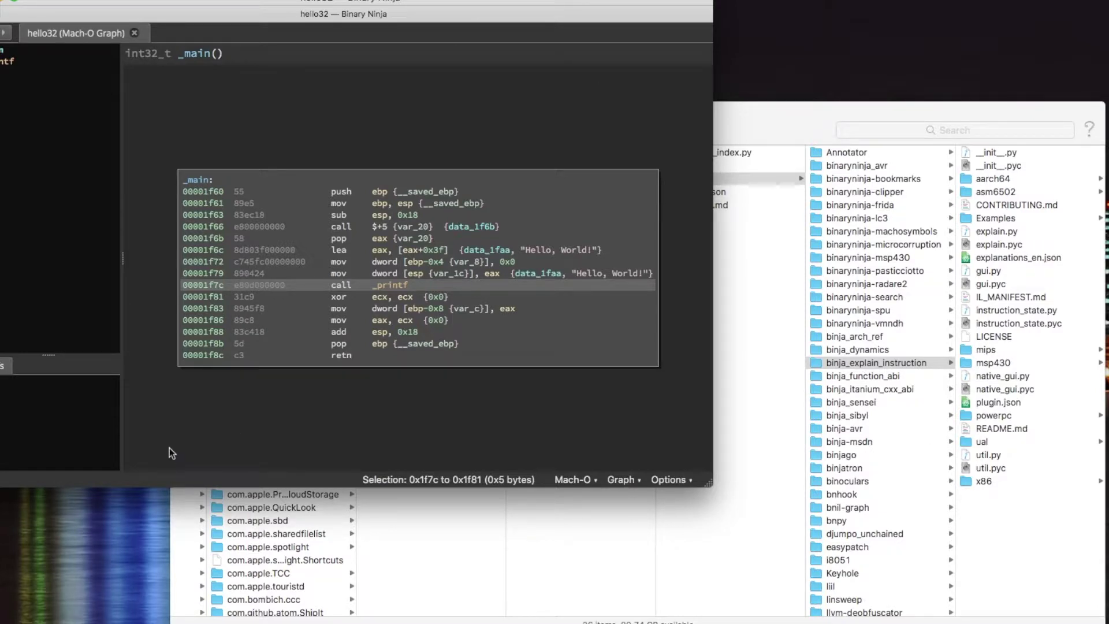
Open the Python console as an enlarged floating window and run mgr=RepositoryManager().
{"action": "key", "text": "grave"}
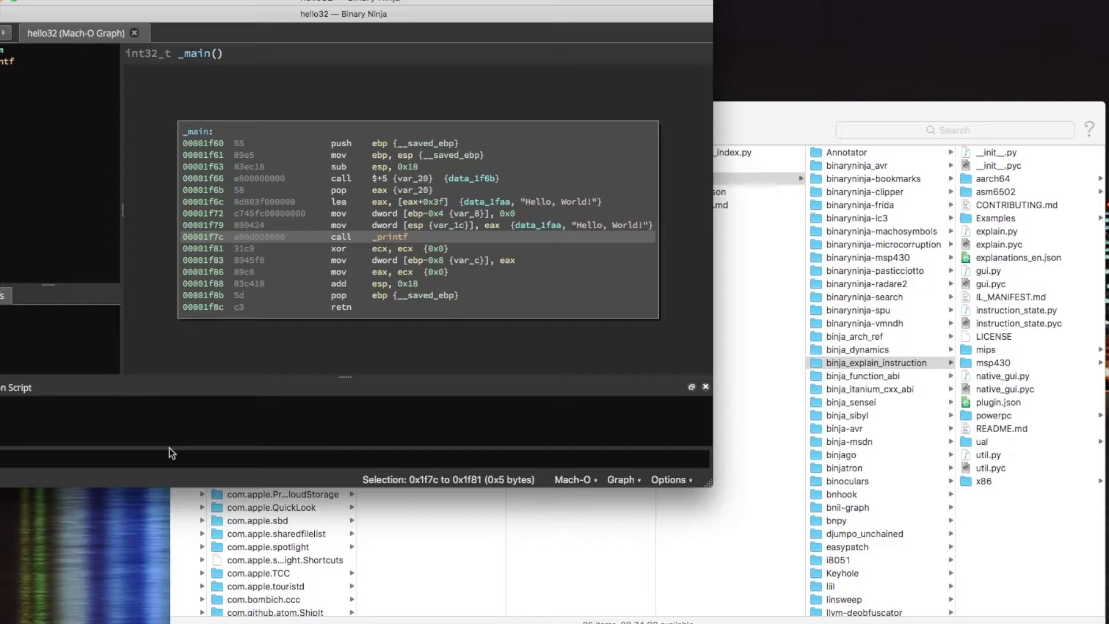
{"action": "left_click_drag", "start_coordinate": [558, 389], "coordinate": [912, 79]}
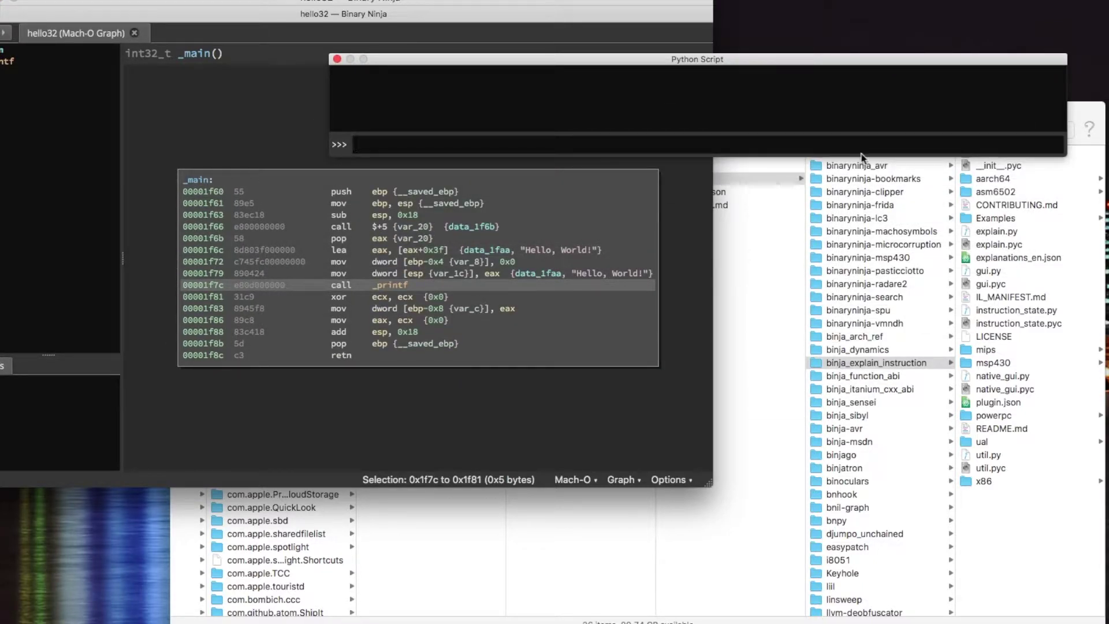
{"action": "left_click_drag", "start_coordinate": [862, 154], "coordinate": [939, 476]}
{"action": "type", "text": "mgr="}
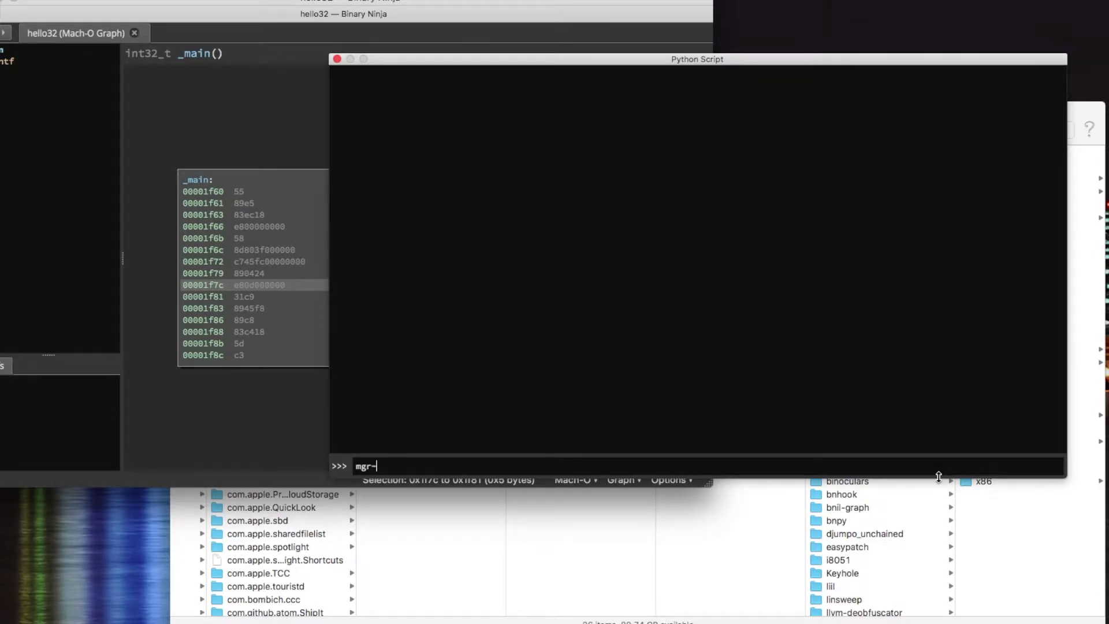
{"action": "type", "text": "RepositoryManager()"}
{"action": "key", "text": "Return"}
Disable the binja_explain_instruction plugin by running mgr.disable_plugin("binja_explain_instruction").
{"action": "type", "text": "mgr.dis"}
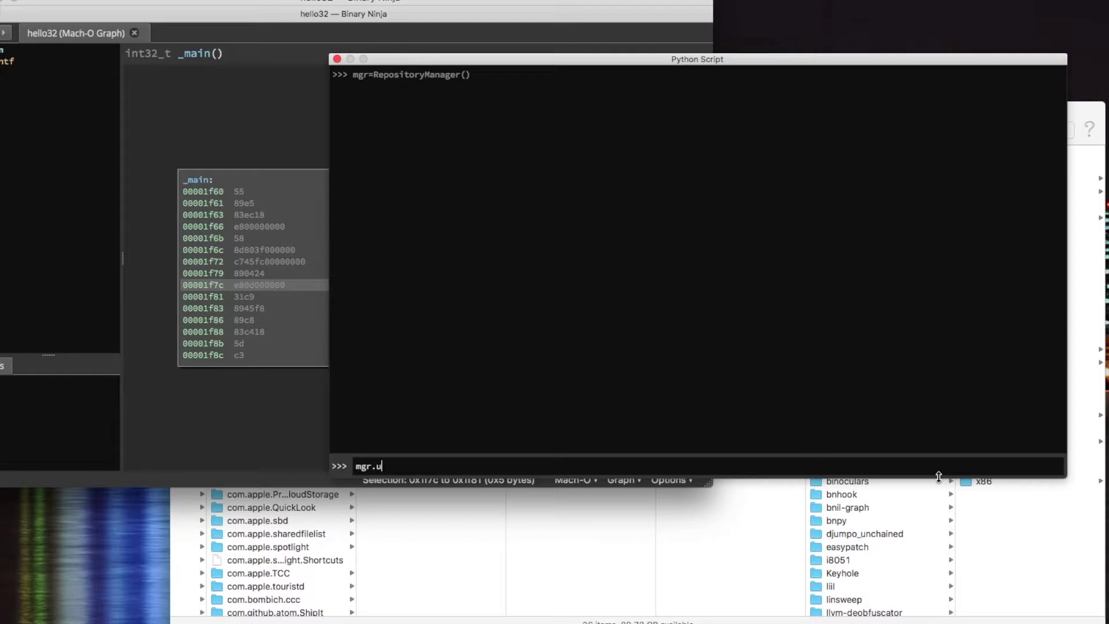
{"action": "type", "text": "able_plugin(\"binja_"}
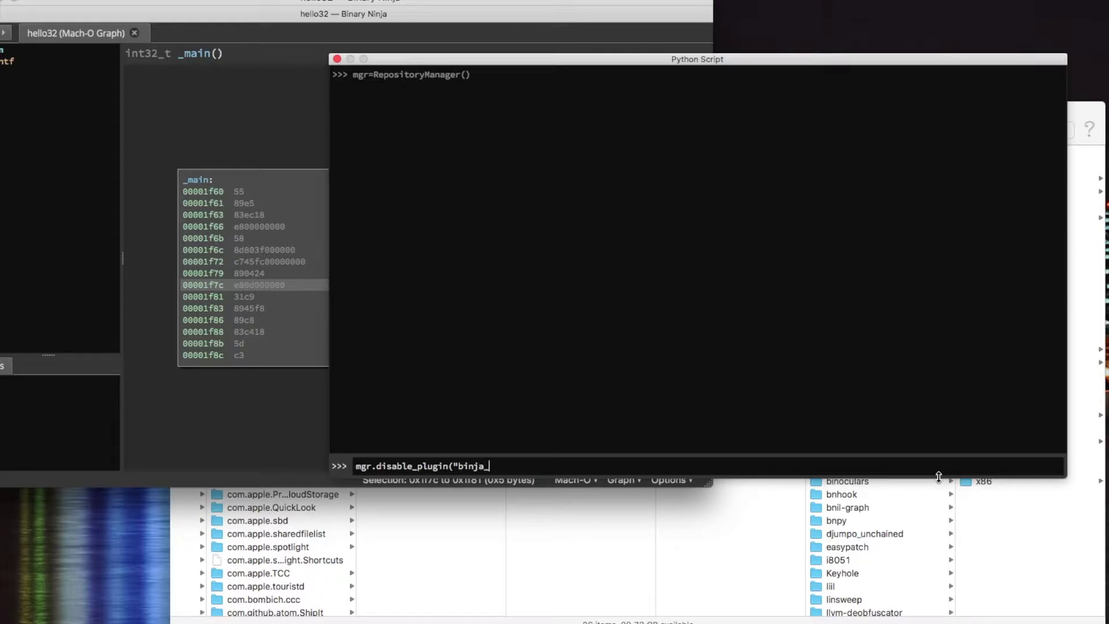
{"action": "type", "text": "explain_instruction\")"}
{"action": "key", "text": "Return"}
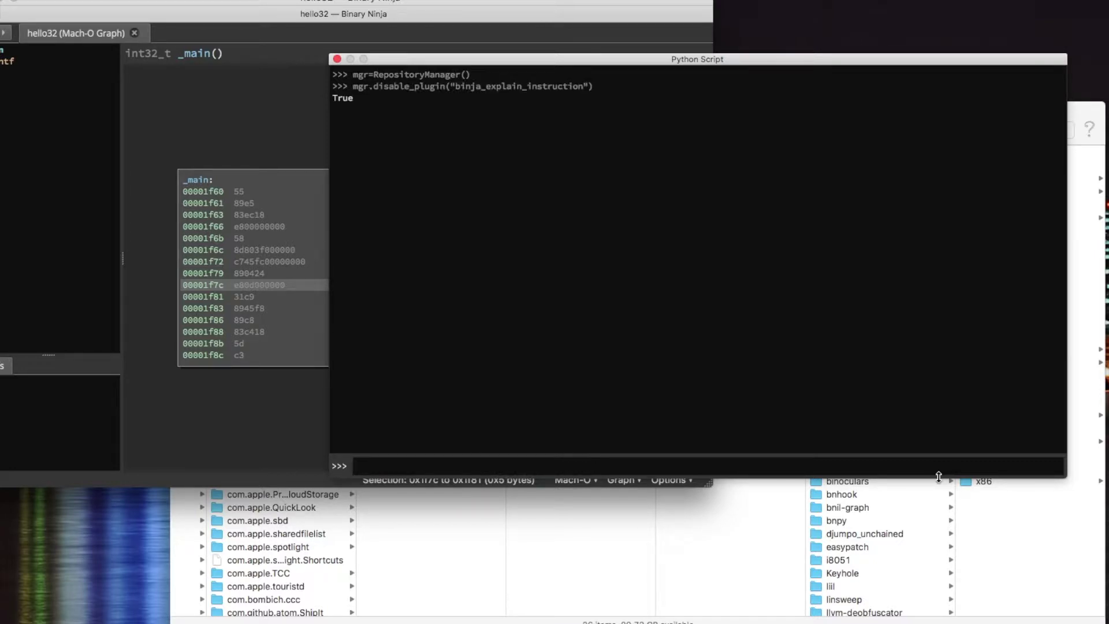
Reuse the disable command for the other plugin by running mgr.disable_plugin("binaryninja-bookmarks").
{"action": "key", "text": "Up"}
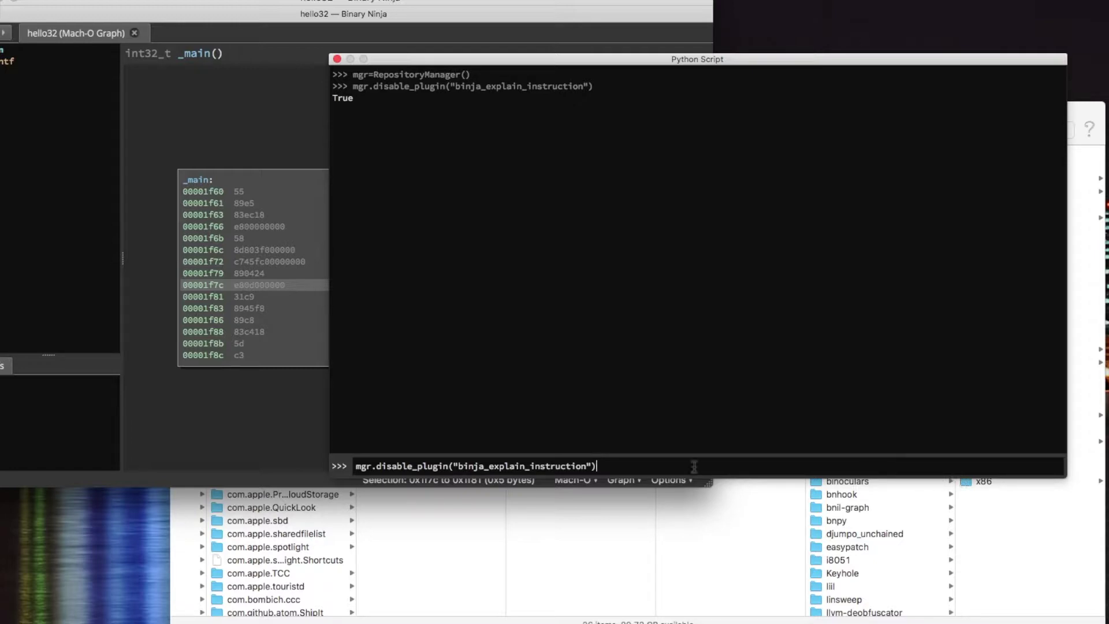
{"action": "left_click", "coordinate": [393, 468]}
{"action": "key", "text": "Delete"}
{"action": "key", "text": "Delete"}
{"action": "key", "text": "Delete"}
{"action": "key", "text": "Delete"}
{"action": "type", "text": "able"}
{"action": "left_click_drag", "start_coordinate": [585, 467], "coordinate": [464, 466]}
{"action": "type", "text": "inaryninj"}
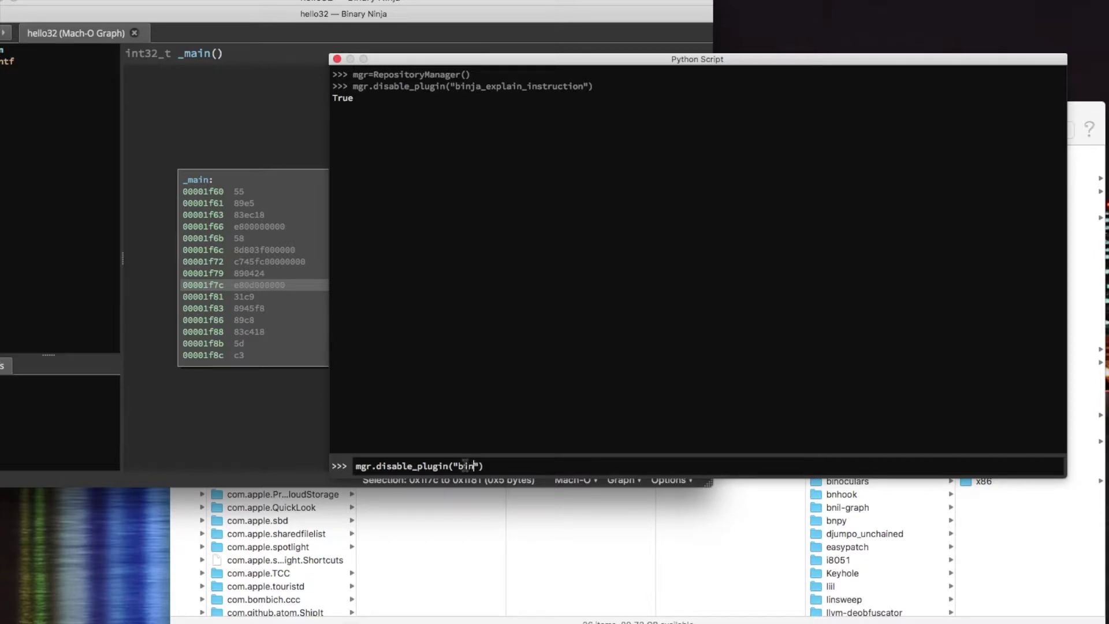
{"action": "type", "text": "a-bookmarks"}
{"action": "key", "text": "Return"}
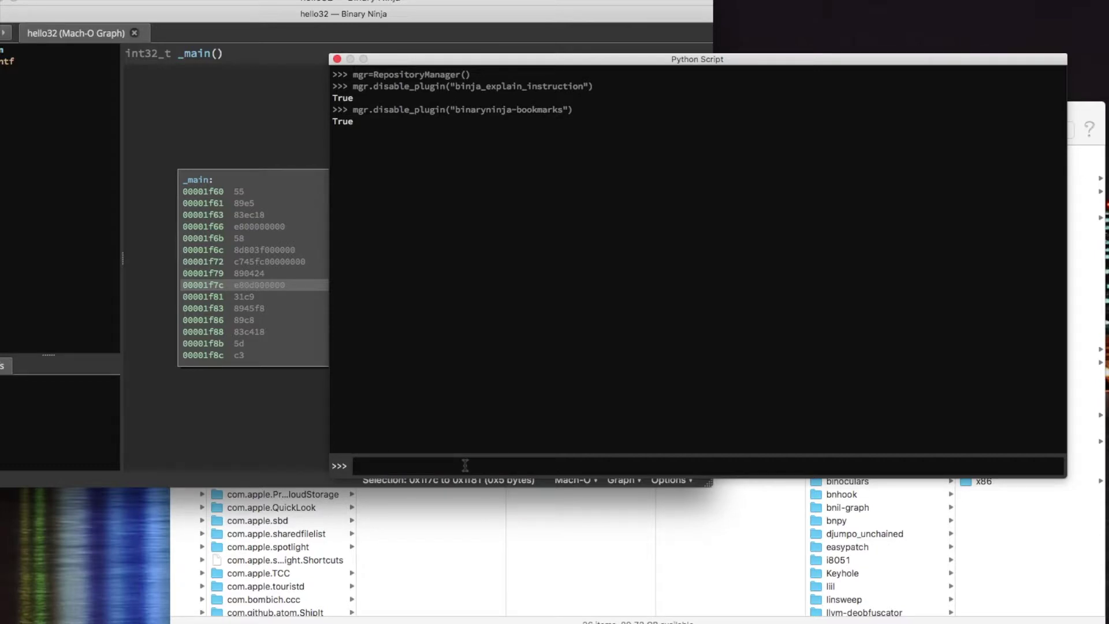
Uninstall the bookmarks plugin by running mgr.uninstall_plugin("binaryninja-bookmarks").
{"action": "key", "text": "Up"}
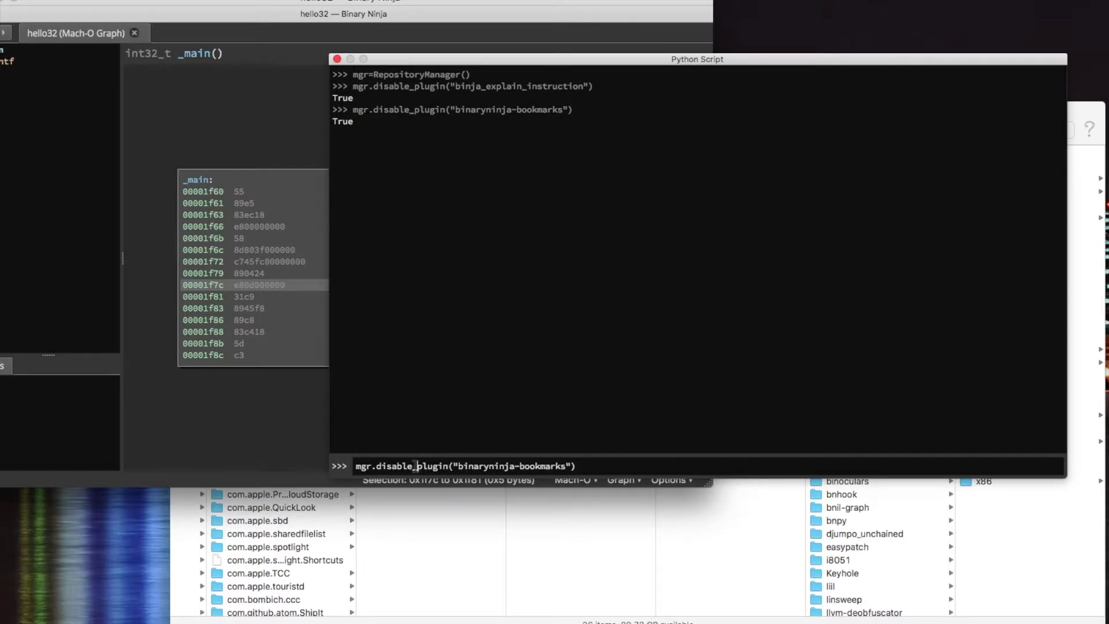
{"action": "left_click_drag", "start_coordinate": [415, 466], "coordinate": [375, 466]}
{"action": "type", "text": "uninstall"}
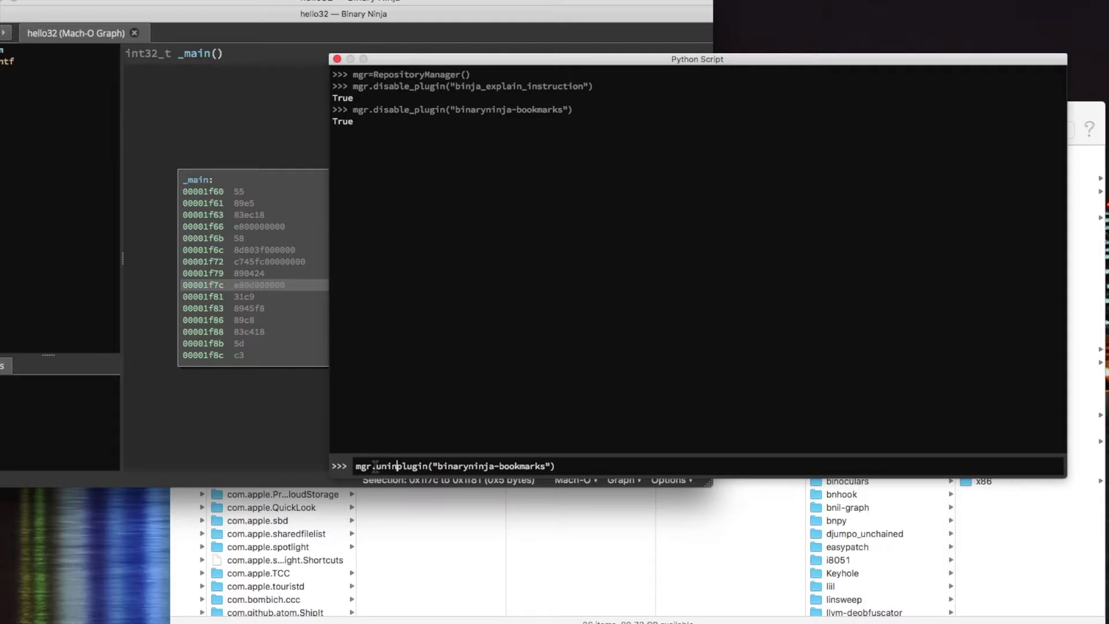
{"action": "type", "text": "_"}
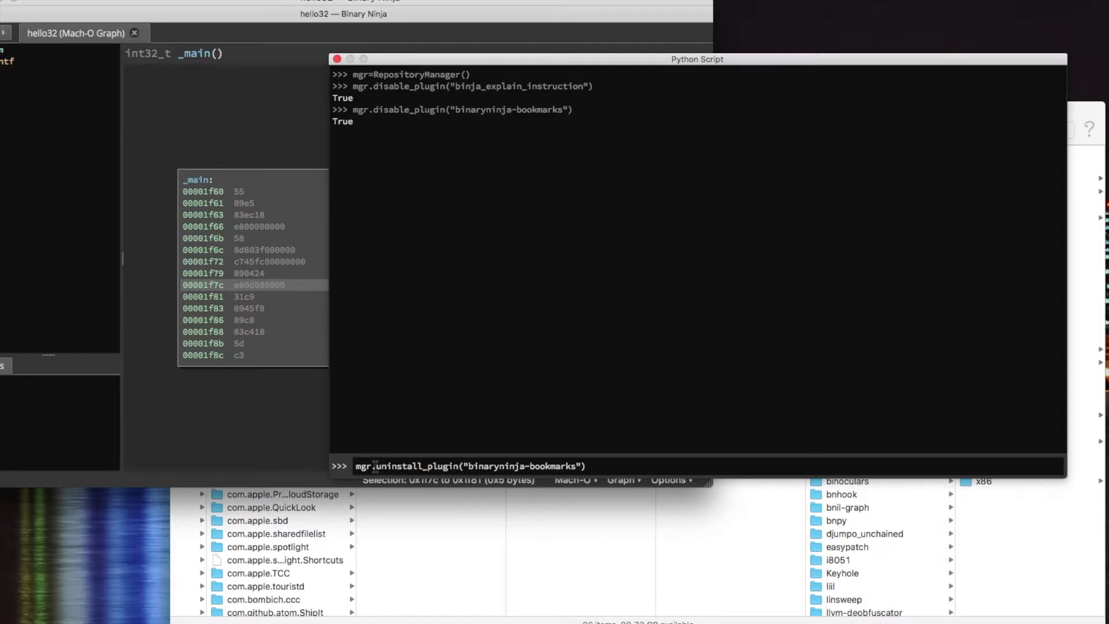
{"action": "key", "text": "Return"}
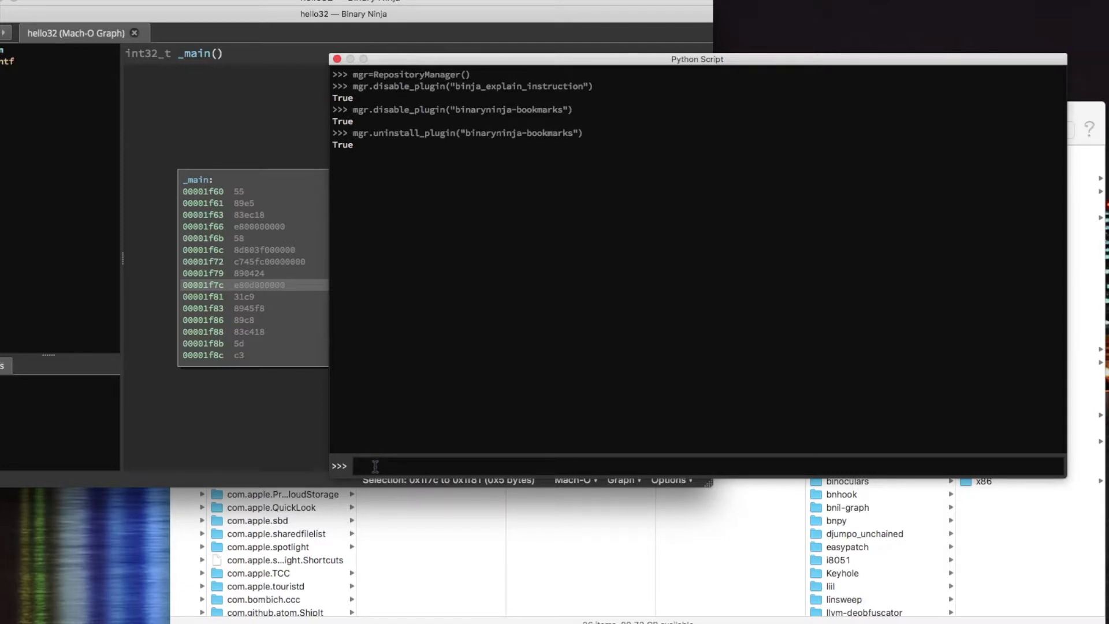
Uninstall the explain instruction plugin by running mgr.uninstall_plugin("binja_explain_instruction").
{"action": "key", "text": "Up"}
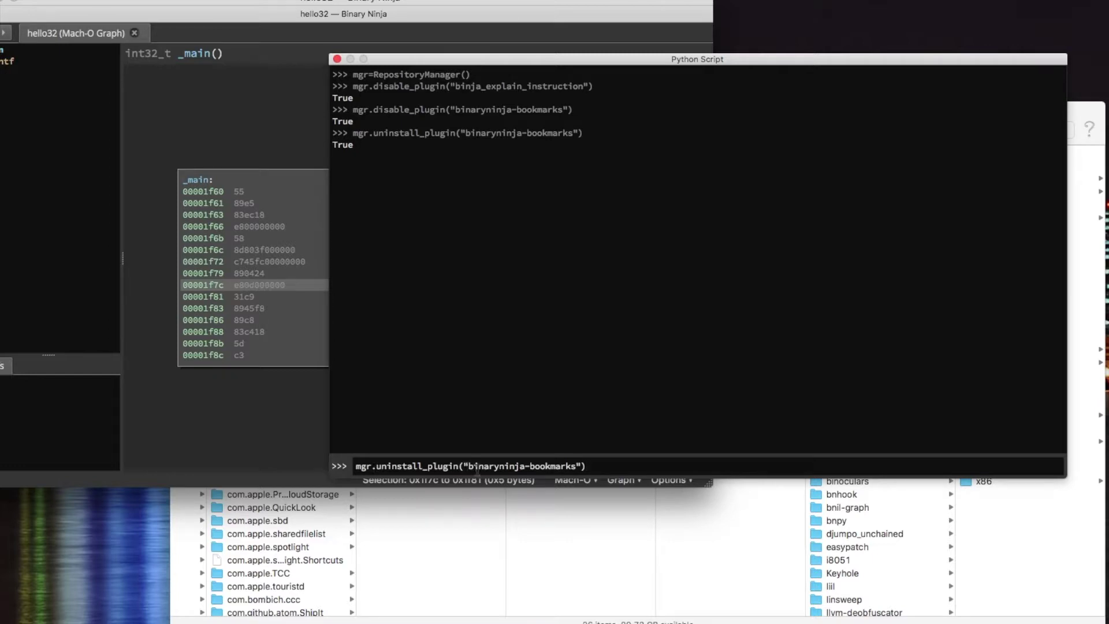
{"action": "left_click_drag", "start_coordinate": [468, 469], "coordinate": [519, 471]}
{"action": "type", "text": "binja_e"}
{"action": "type", "text": "xplain_instruct"}
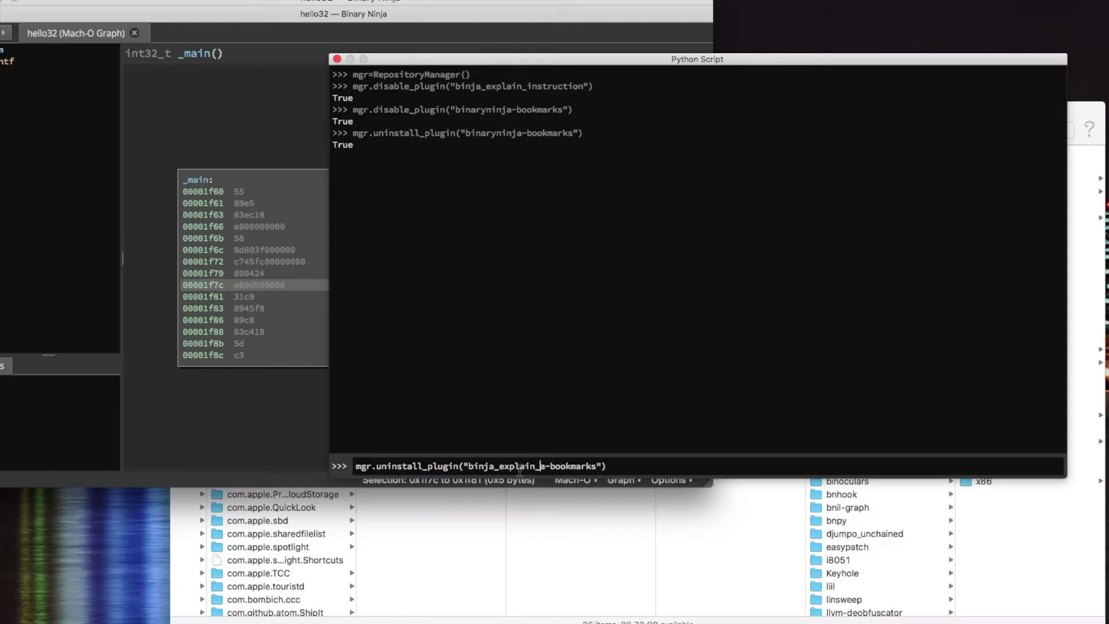
{"action": "type", "text": "ion_"}
{"action": "key", "text": "Delete"}
{"action": "key", "text": "Delete"}
{"action": "key", "text": "Delete"}
{"action": "key", "text": "Delete"}
{"action": "key", "text": "Delete"}
{"action": "key", "text": "Delete"}
{"action": "key", "text": "Delete"}
{"action": "key", "text": "Delete"}
{"action": "key", "text": "Delete"}
{"action": "key", "text": "Delete"}
{"action": "key", "text": "Delete"}
{"action": "key", "text": "Return"}
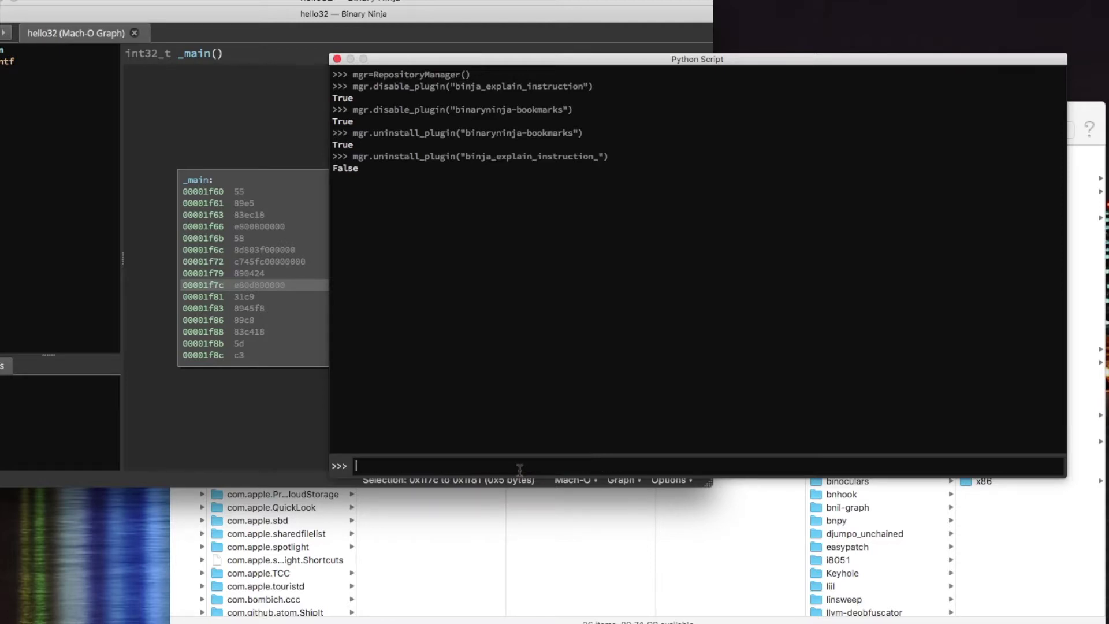
{"action": "key", "text": "Up"}
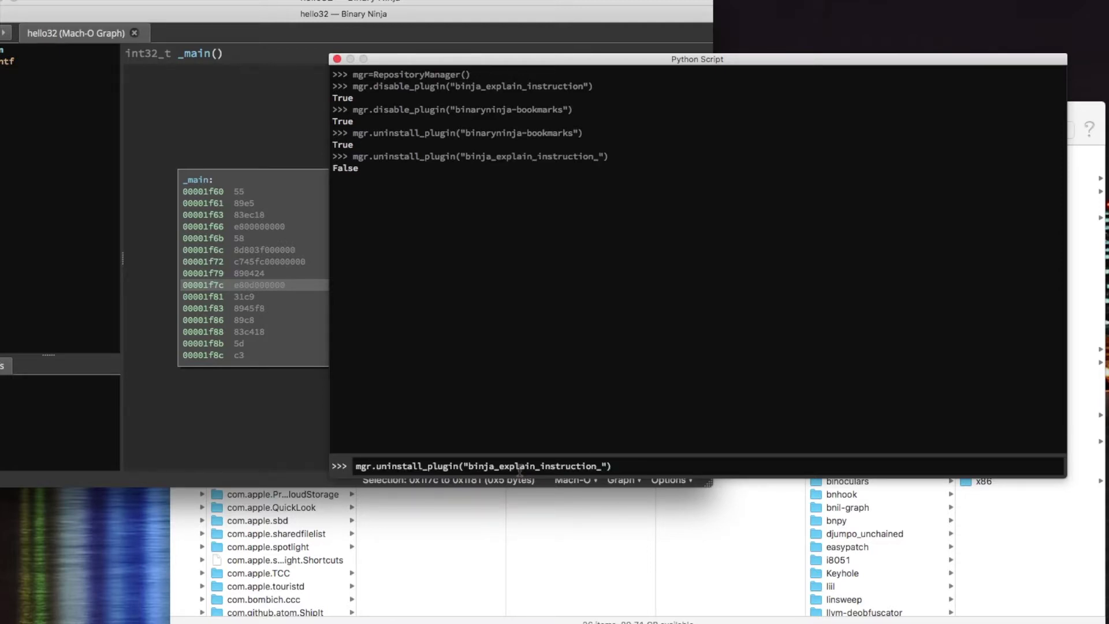
{"action": "key", "text": "BackSpace"}
{"action": "key", "text": "Return"}
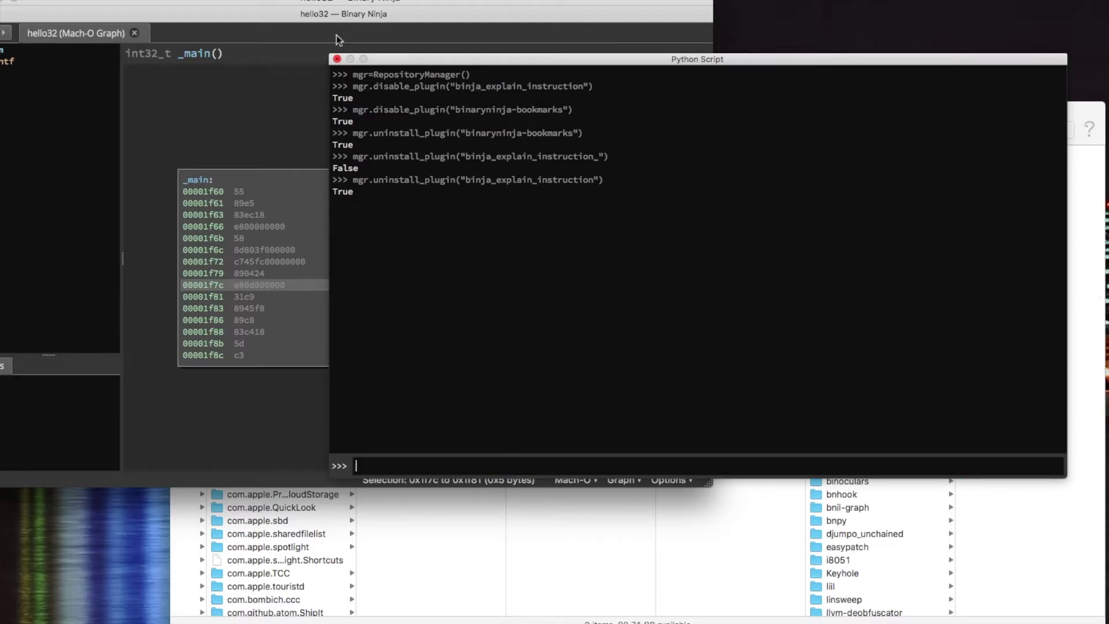
Close the Python console and check whether Explain Instruction still works on the call at 00001f66 before dismissing the explanation.
{"action": "left_click", "coordinate": [337, 59]}
{"action": "left_click", "coordinate": [322, 226]}
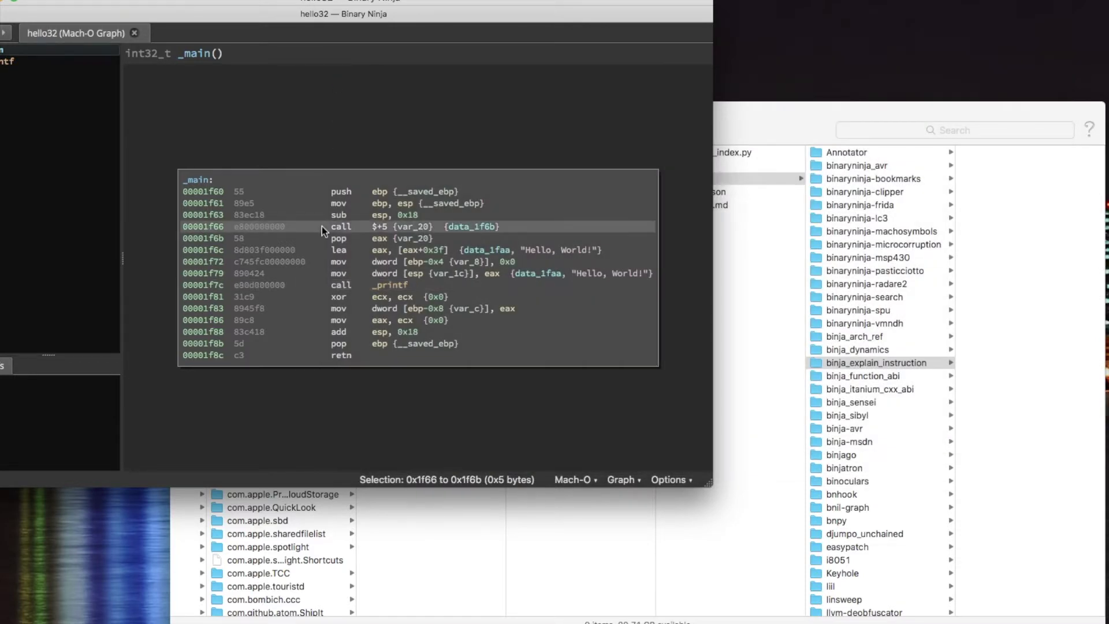
{"action": "right_click", "coordinate": [322, 227]}
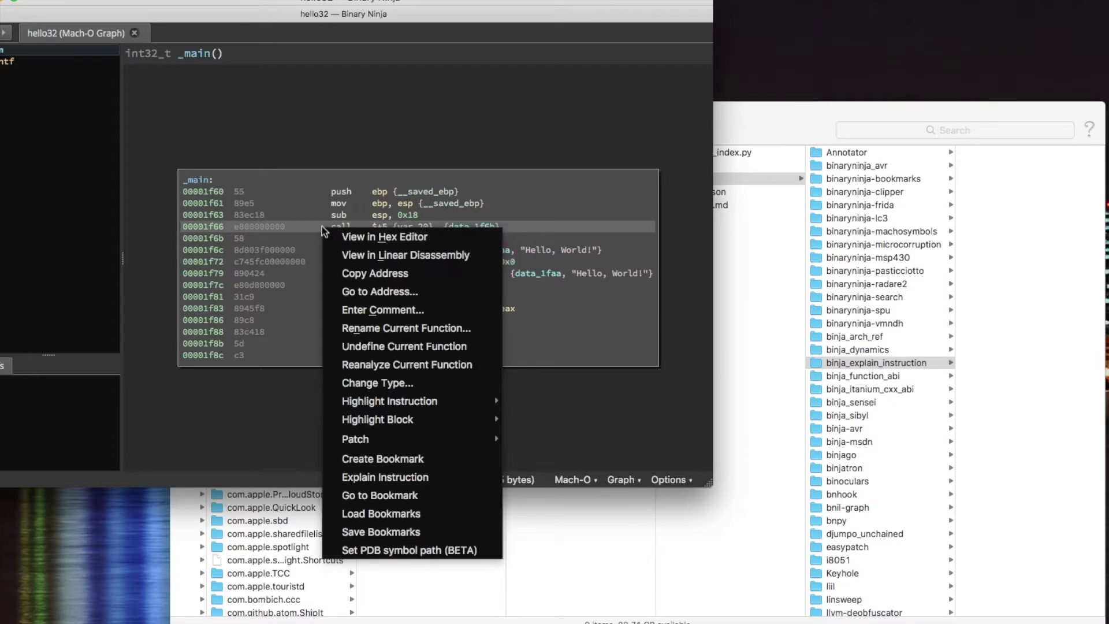
{"action": "left_click", "coordinate": [376, 479]}
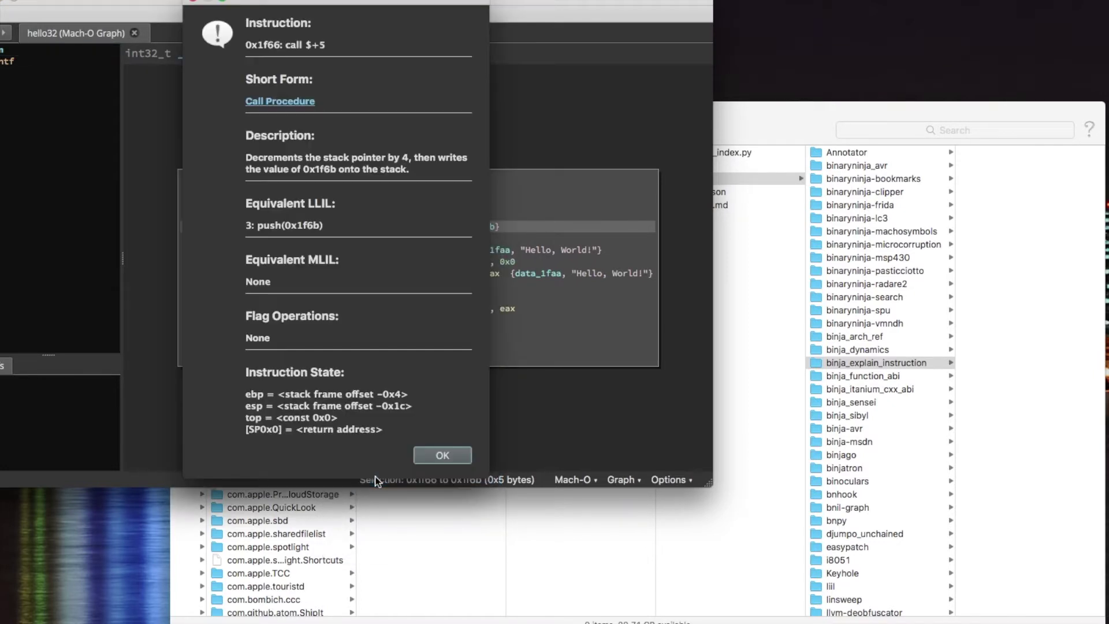
{"action": "left_click", "coordinate": [438, 454]}
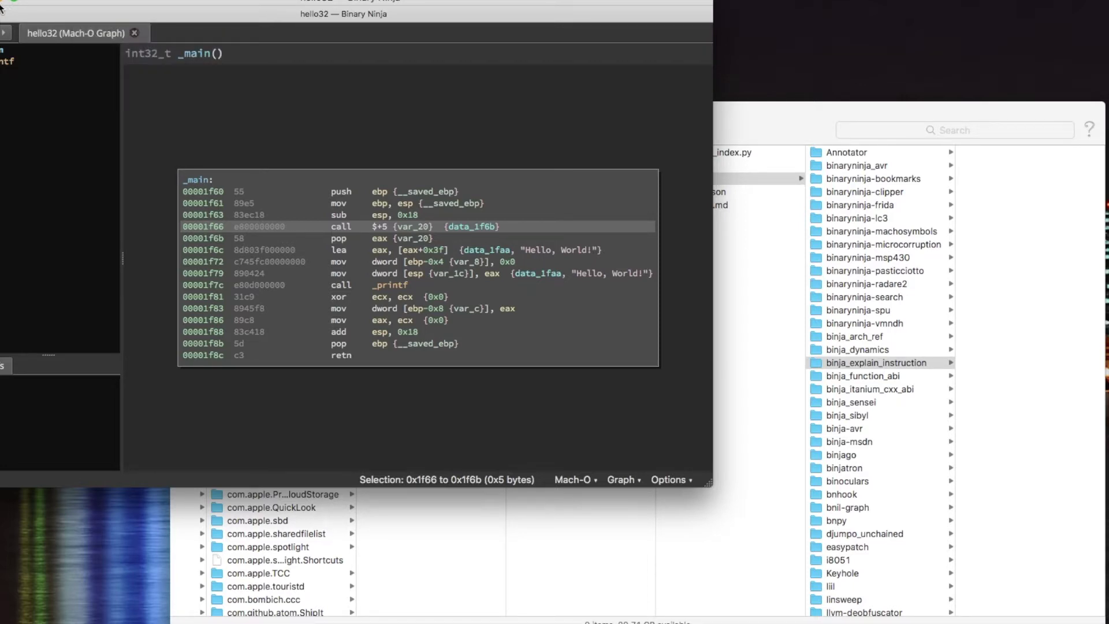
Restart Binary Ninja with the Finder window closed, and reposition and enlarge its start window.
{"action": "left_click", "coordinate": [21, 77]}
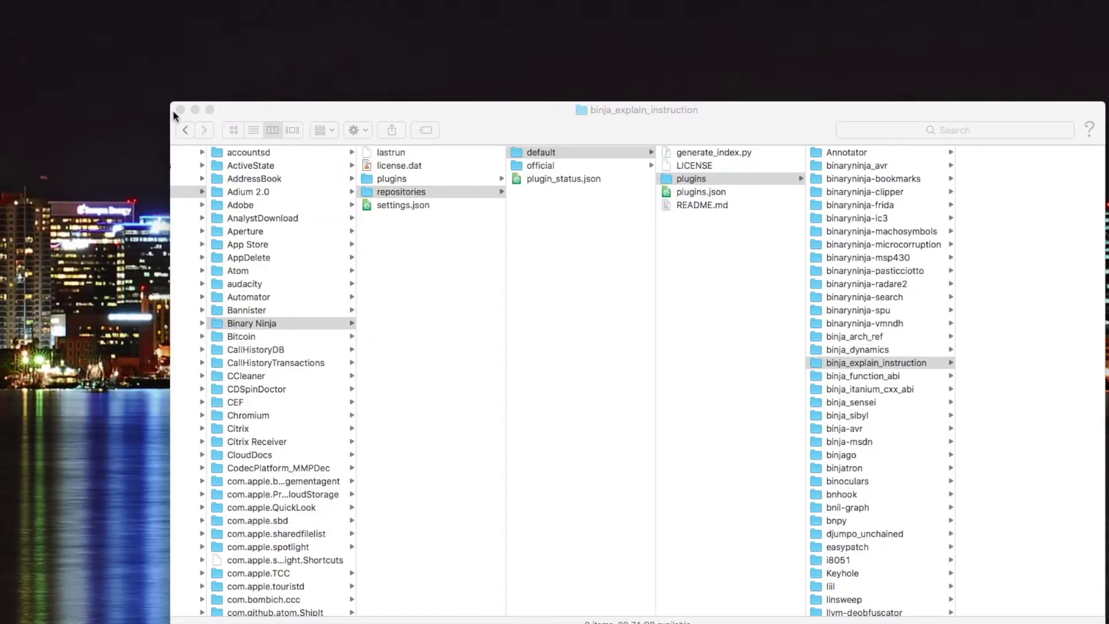
{"action": "left_click", "coordinate": [180, 110]}
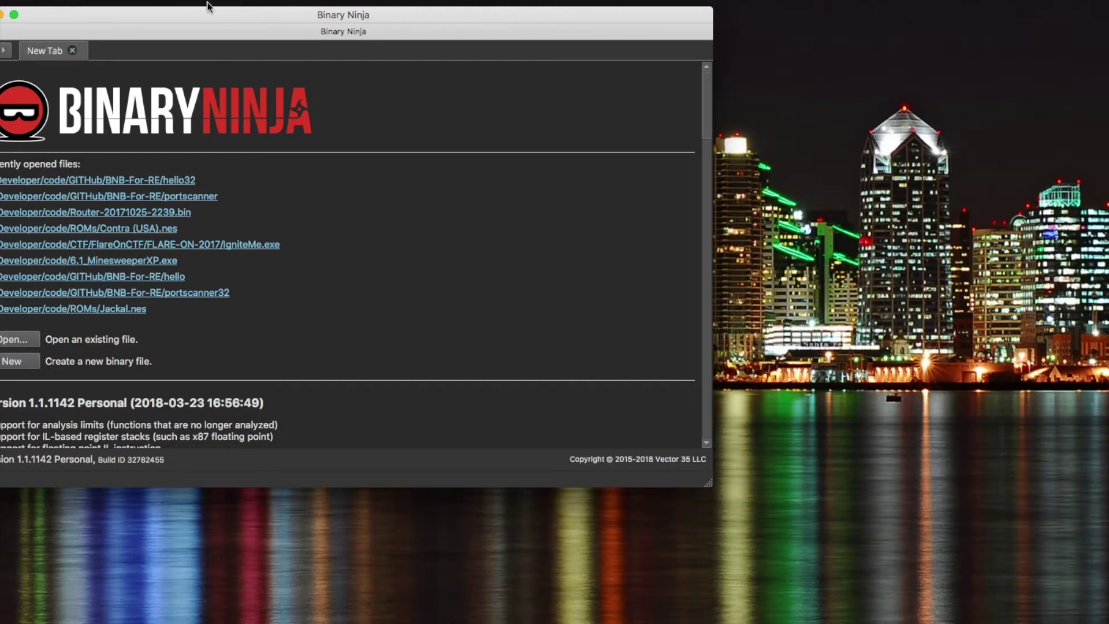
{"action": "left_click_drag", "start_coordinate": [208, 16], "coordinate": [261, 0]}
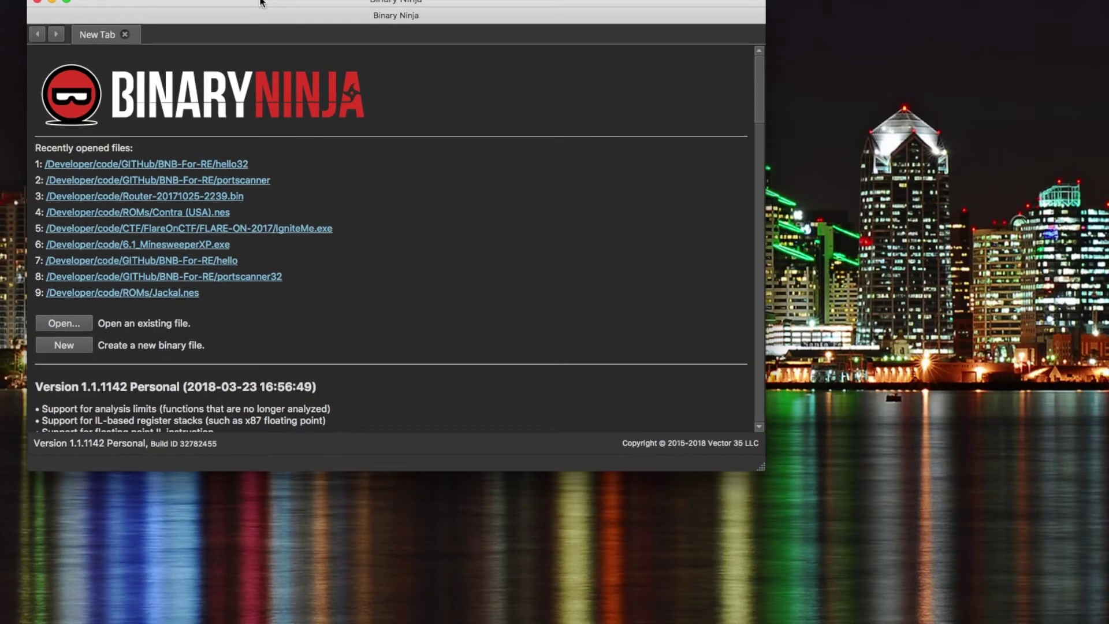
{"action": "left_click_drag", "start_coordinate": [762, 469], "coordinate": [816, 563]}
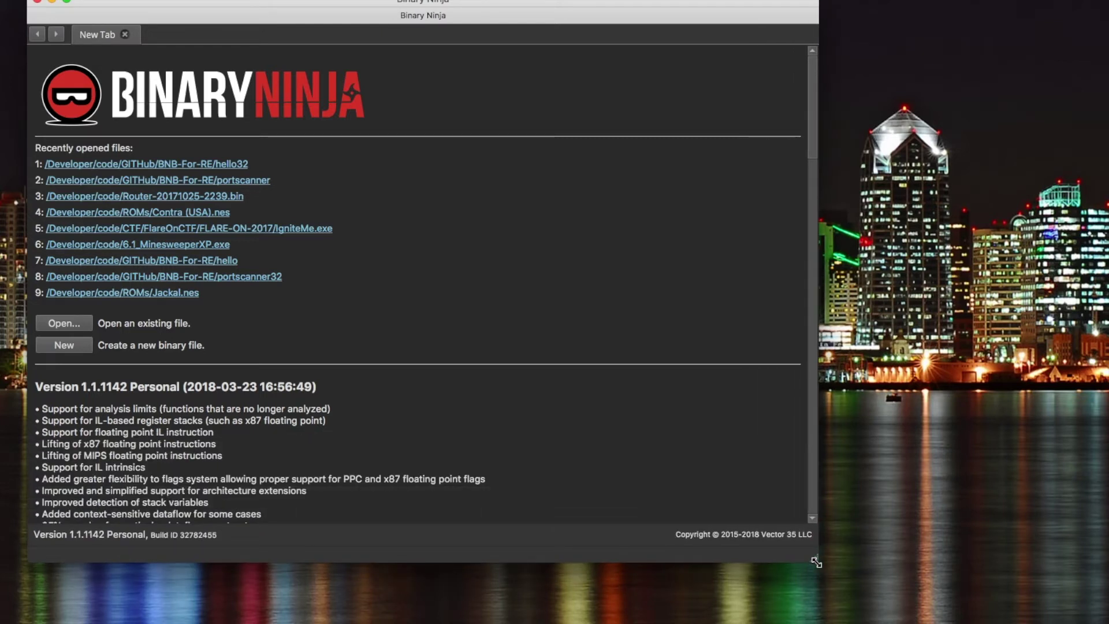